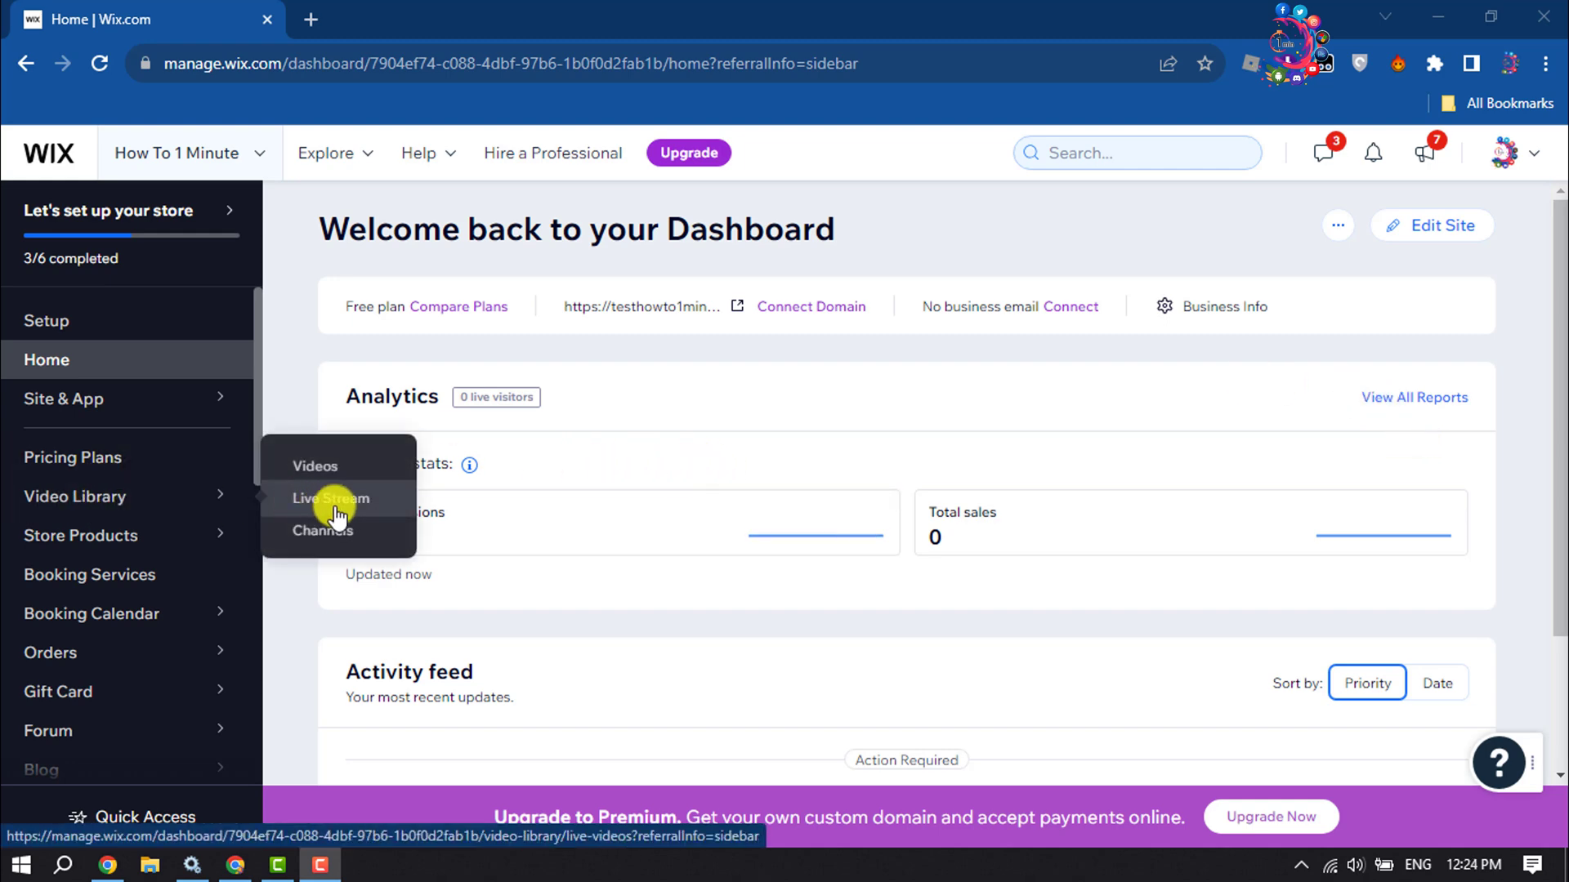
Go to the Live Stream section of the video library.
{"action": "left_click", "coordinate": [364, 501]}
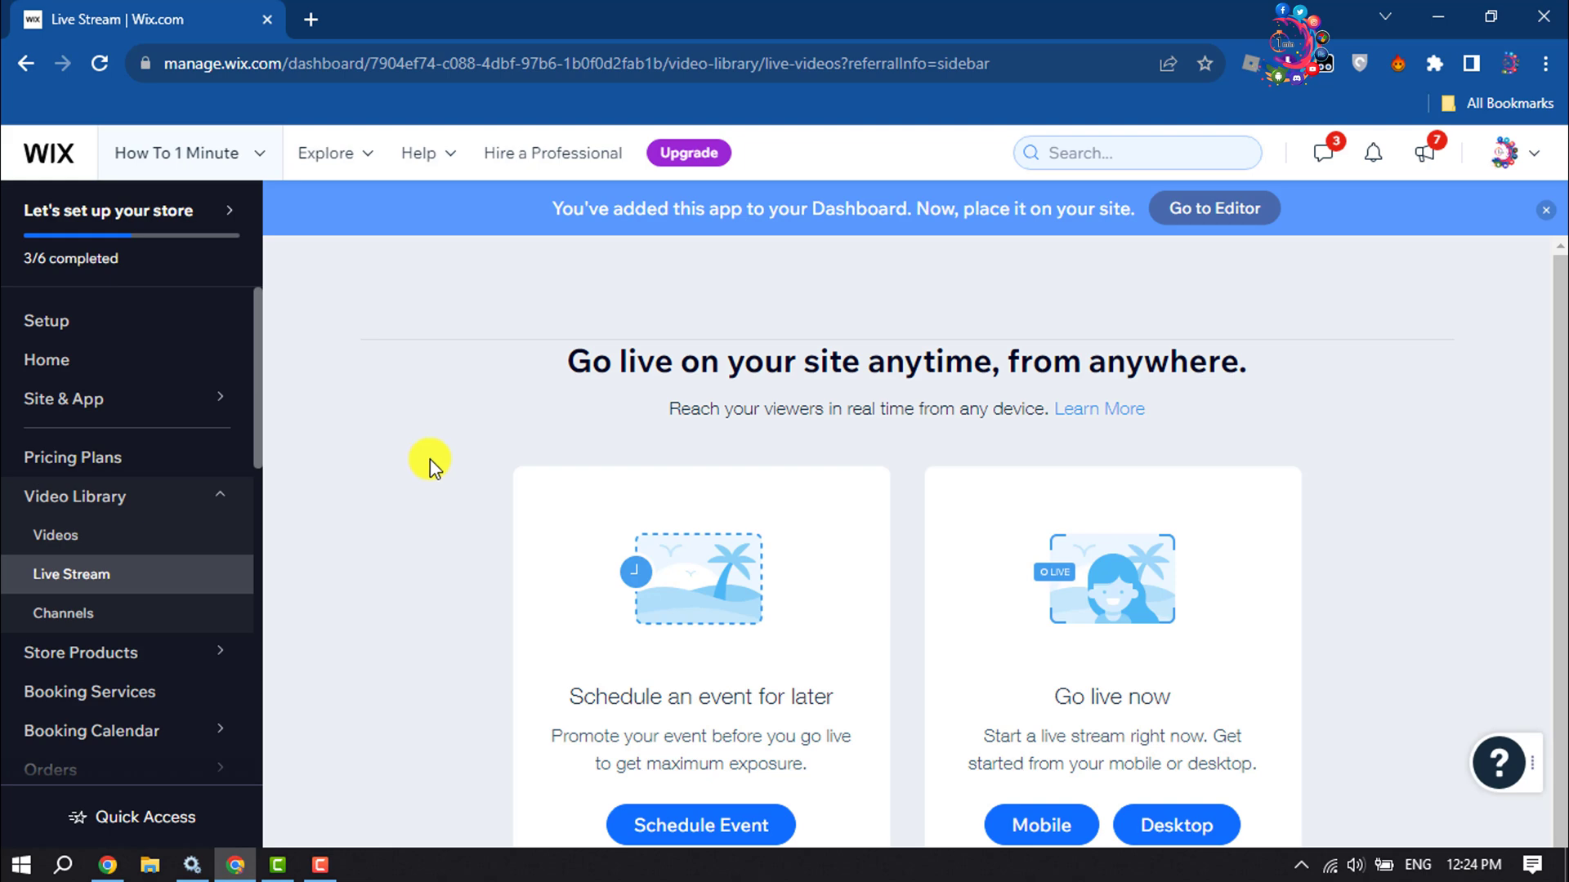
{"action": "scroll", "coordinate": [1284, 458], "scroll_direction": "down", "scroll_amount": 1}
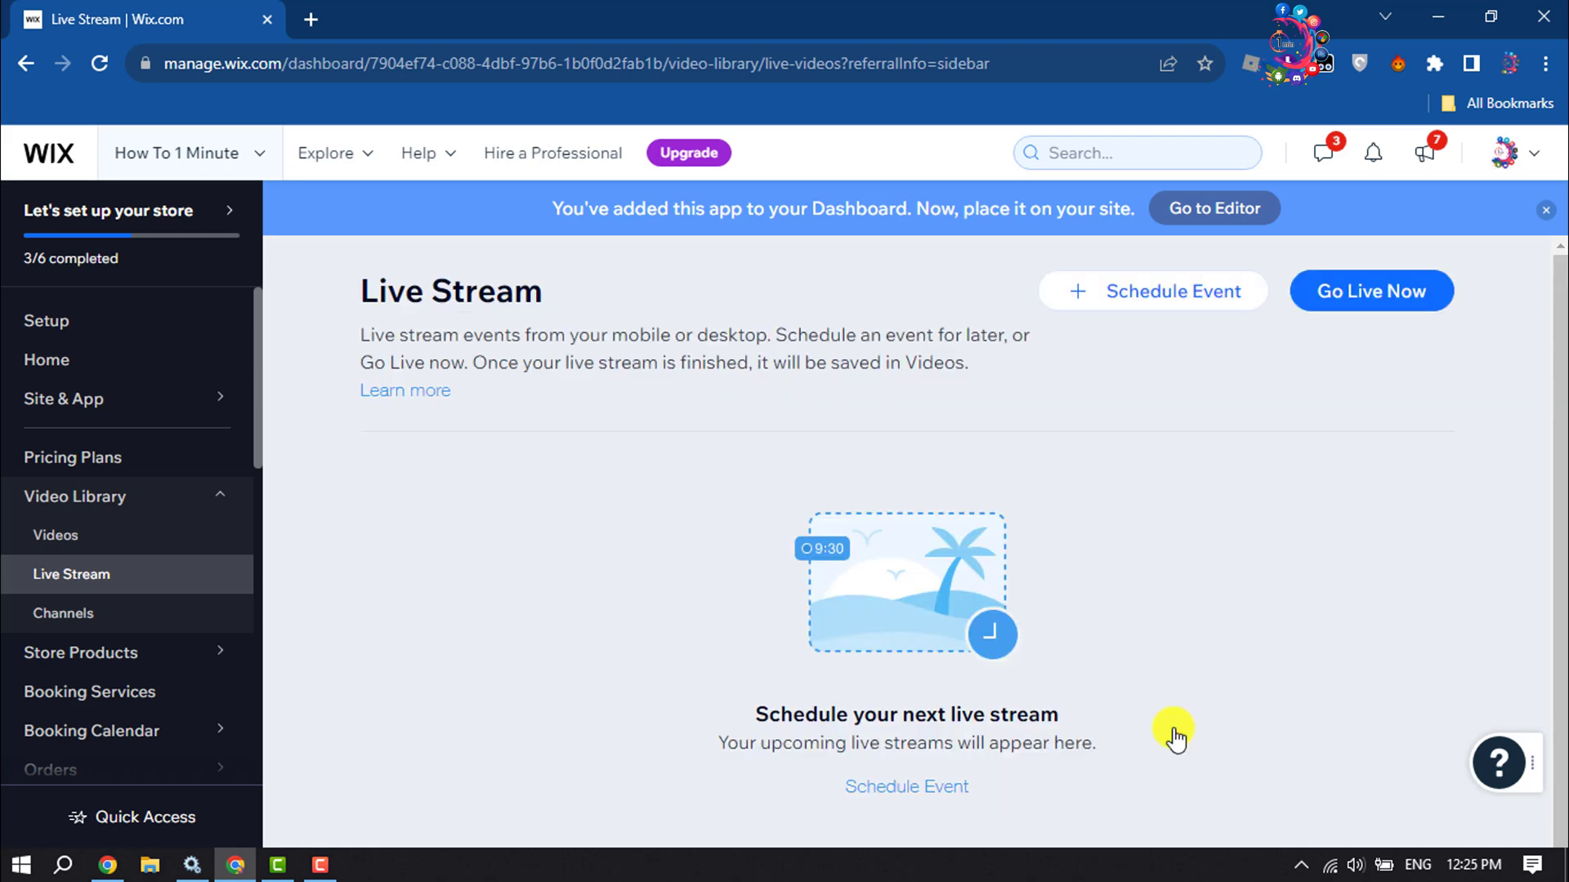
Start a new scheduled live stream event kept in the All Videos channel.
{"action": "left_click", "coordinate": [1173, 299]}
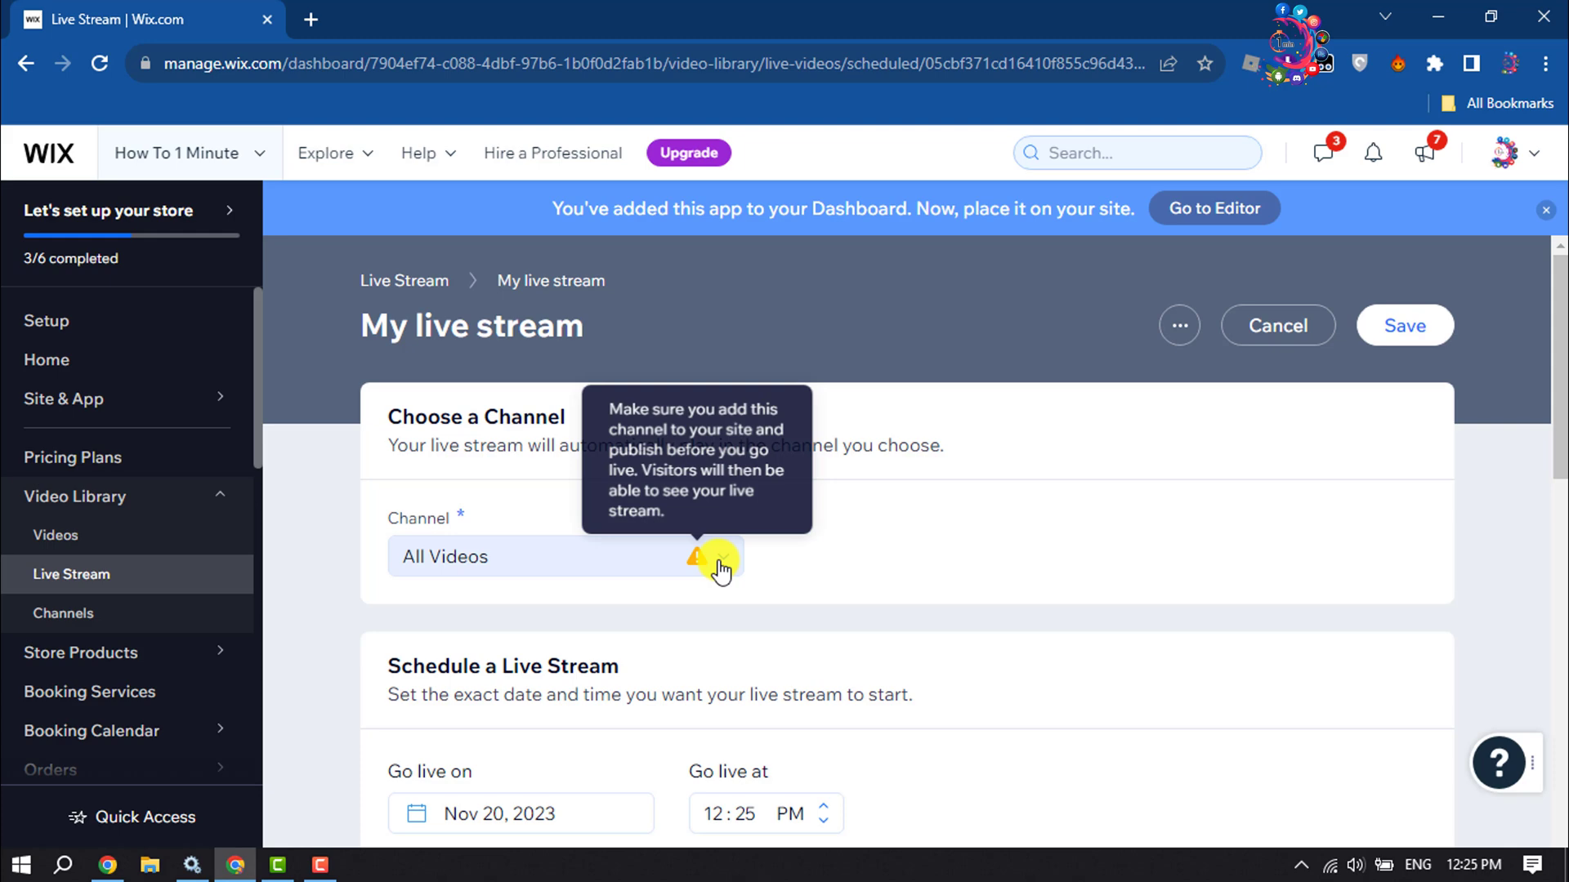
{"action": "left_click", "coordinate": [724, 560]}
{"action": "left_click", "coordinate": [461, 598]}
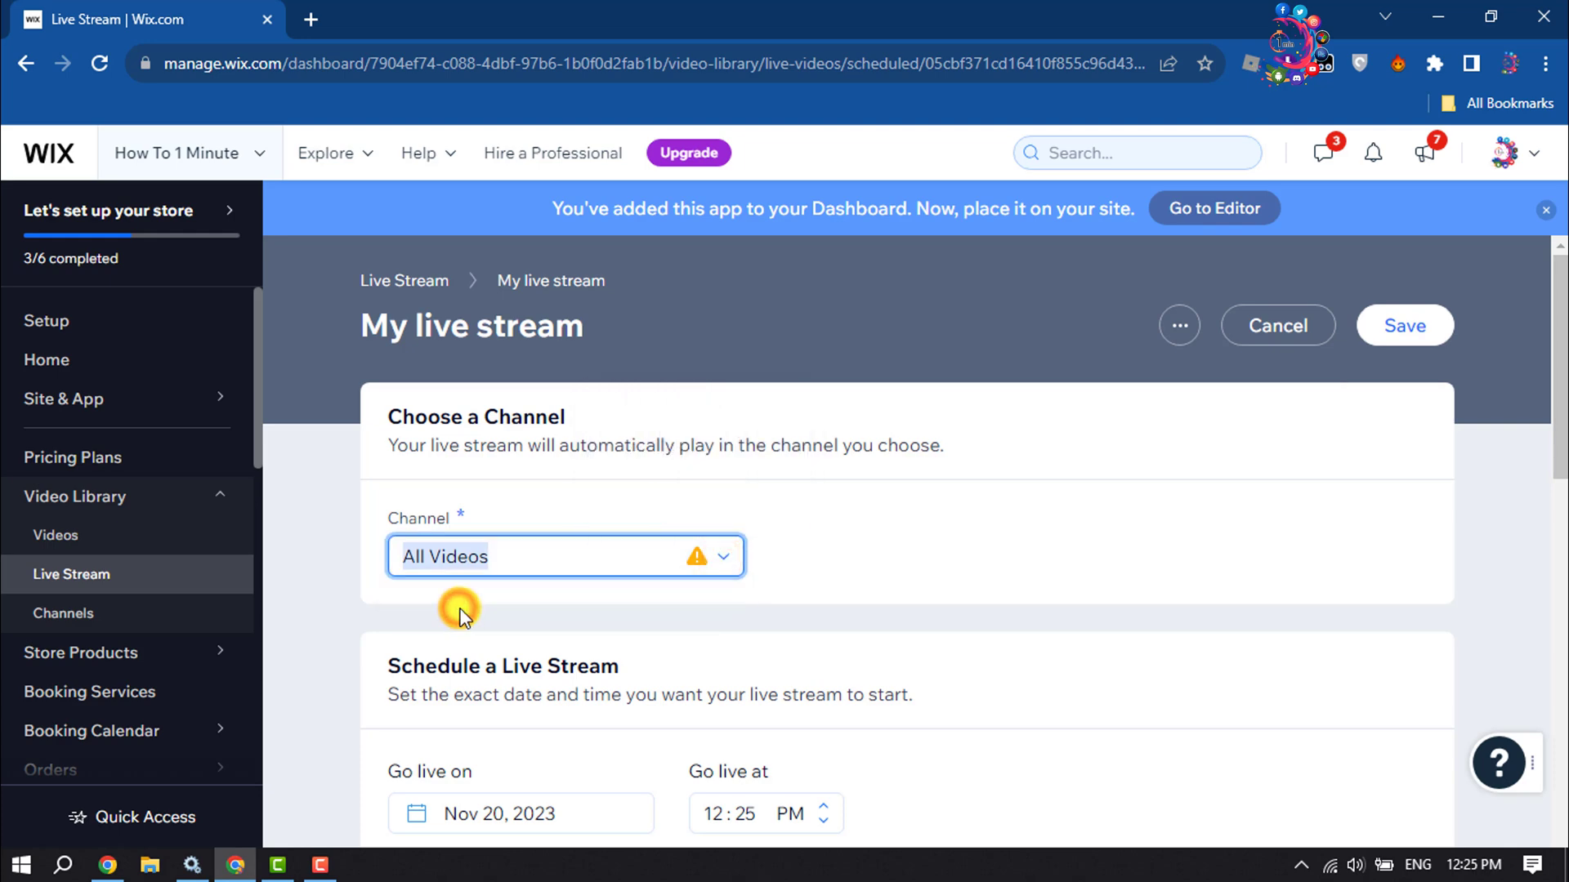
{"action": "scroll", "coordinate": [462, 608], "scroll_direction": "down", "scroll_amount": 3}
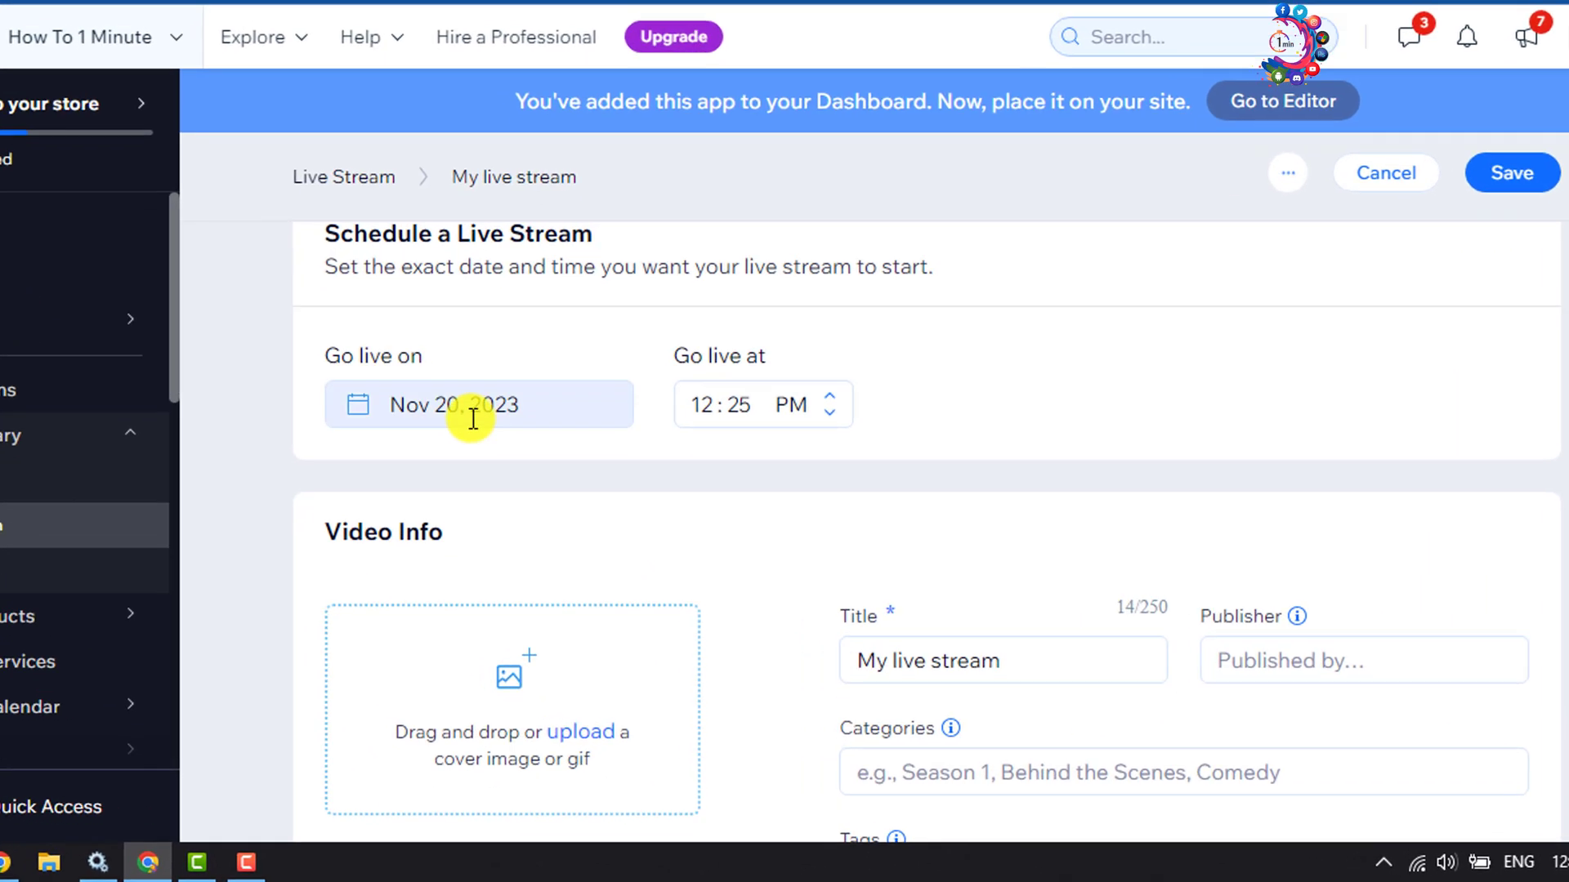
Set the go-live date to Nov 22, 2023 and the time to 01:05 AM.
{"action": "left_click", "coordinate": [499, 471]}
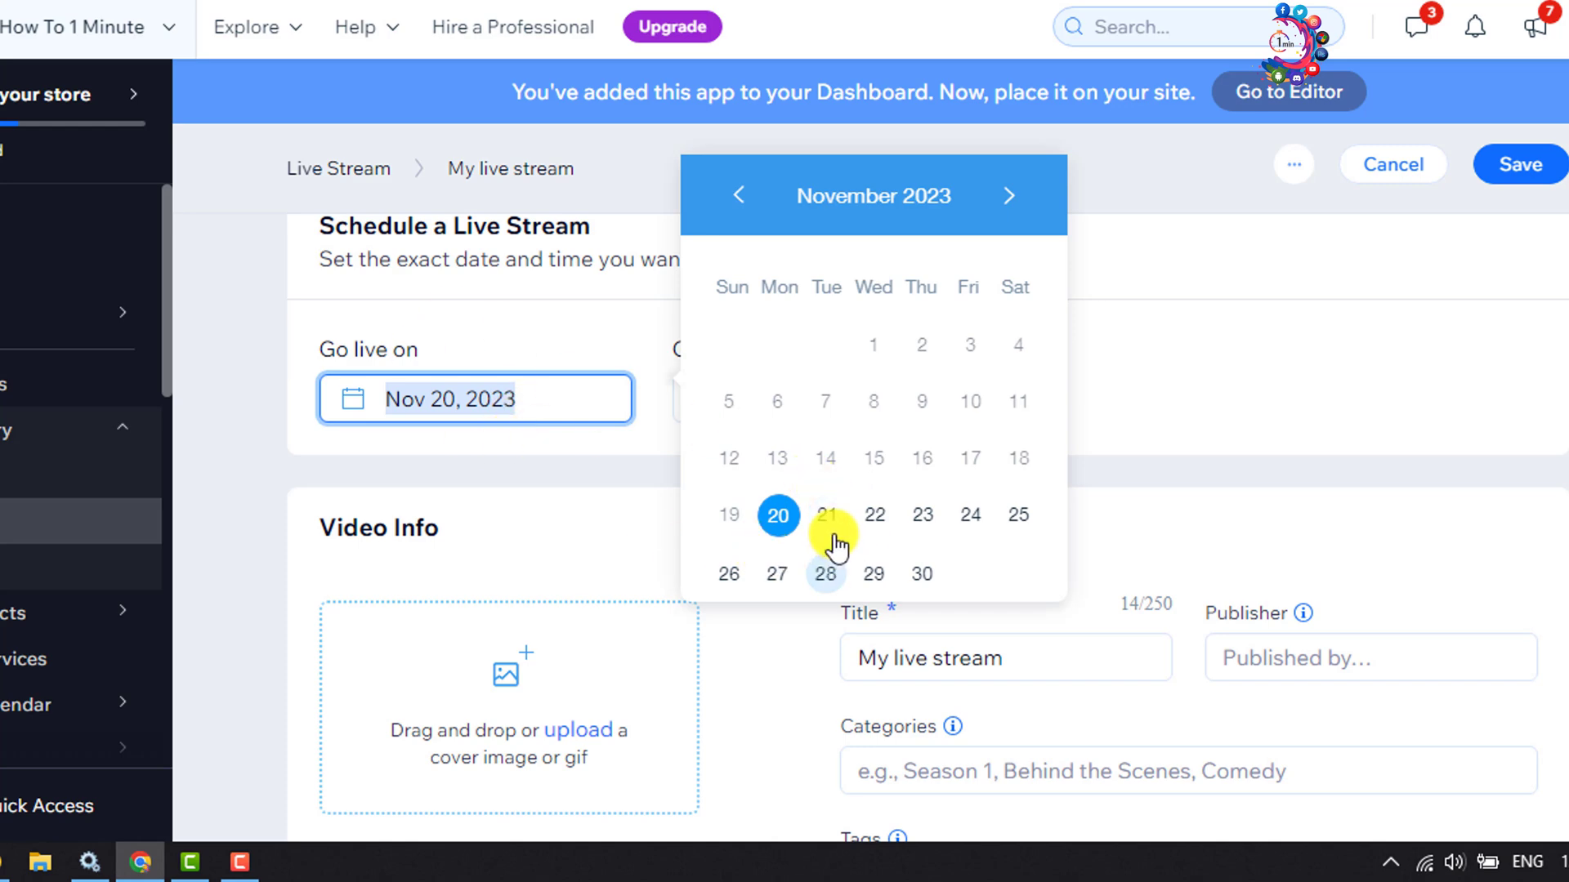
{"action": "left_click", "coordinate": [878, 531]}
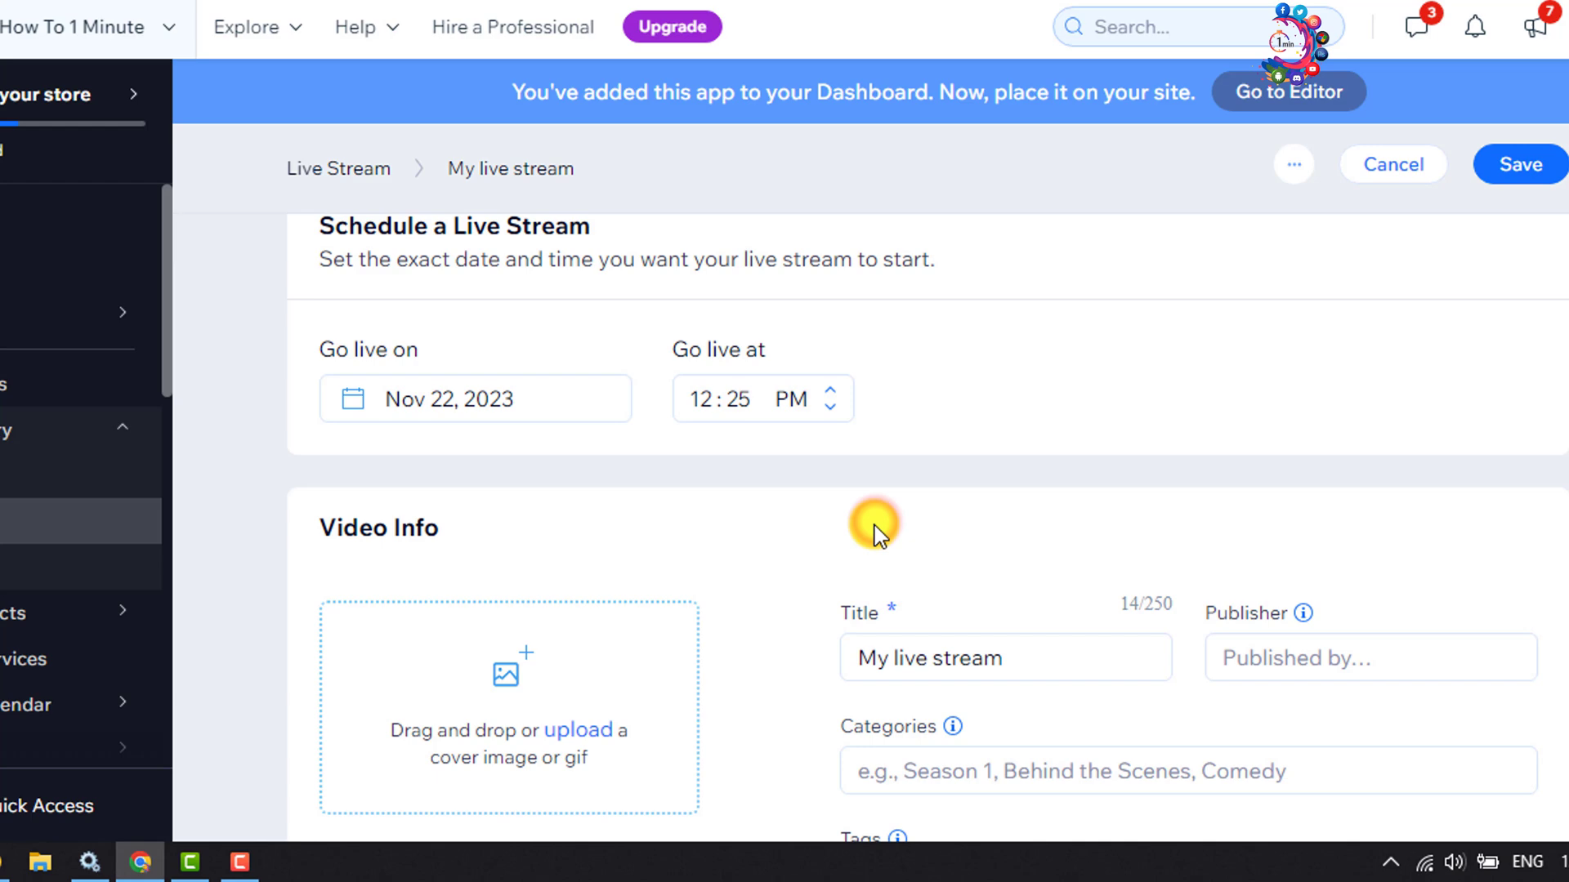
{"action": "left_click", "coordinate": [829, 391]}
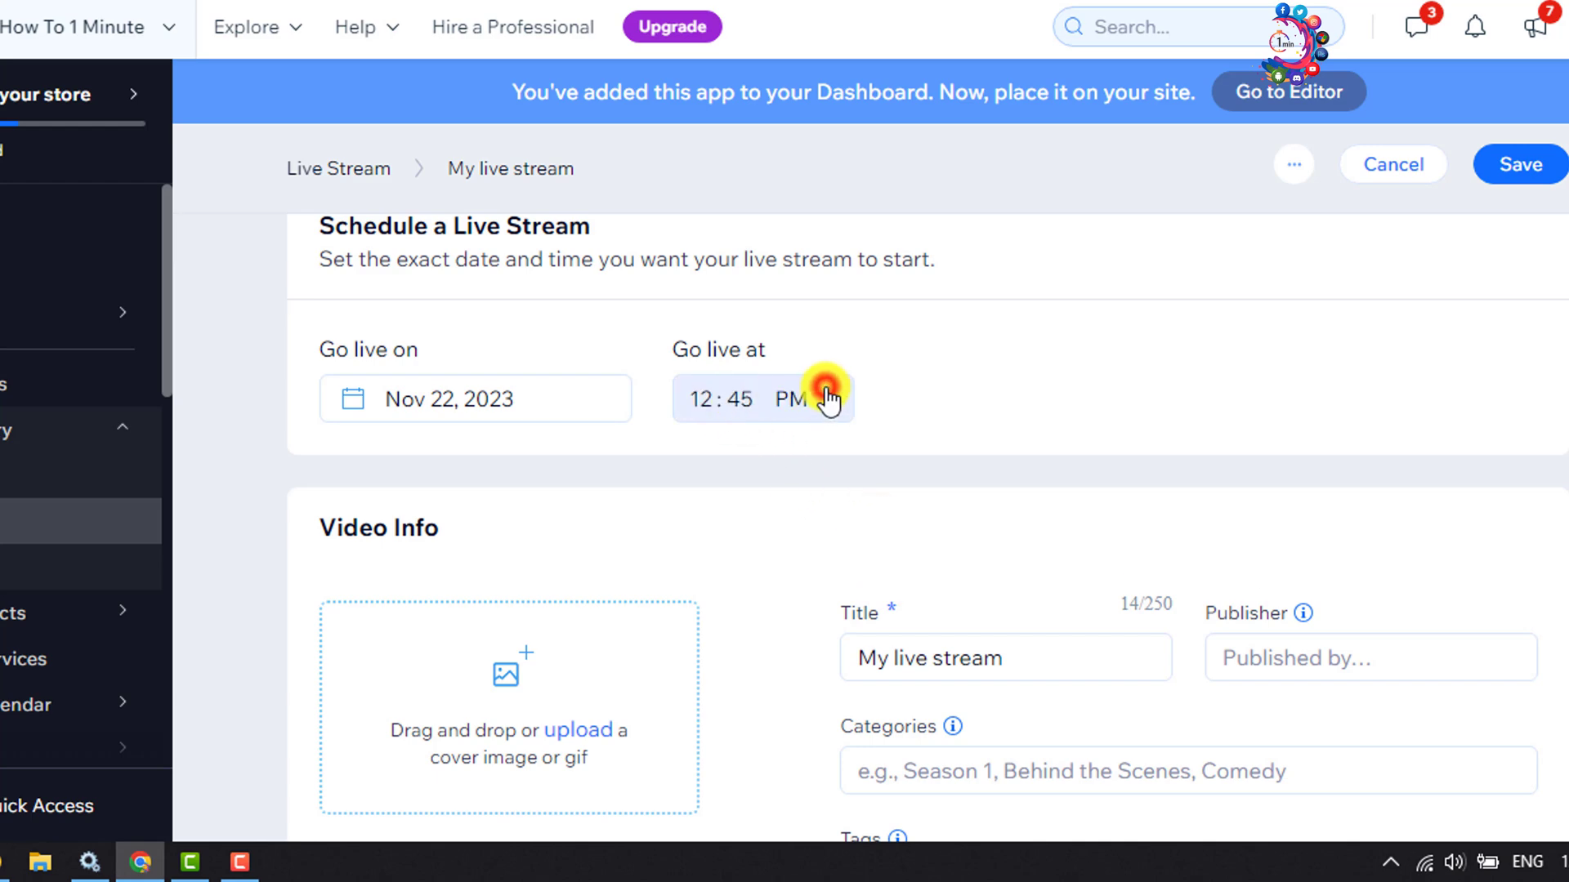
{"action": "left_click", "coordinate": [791, 399]}
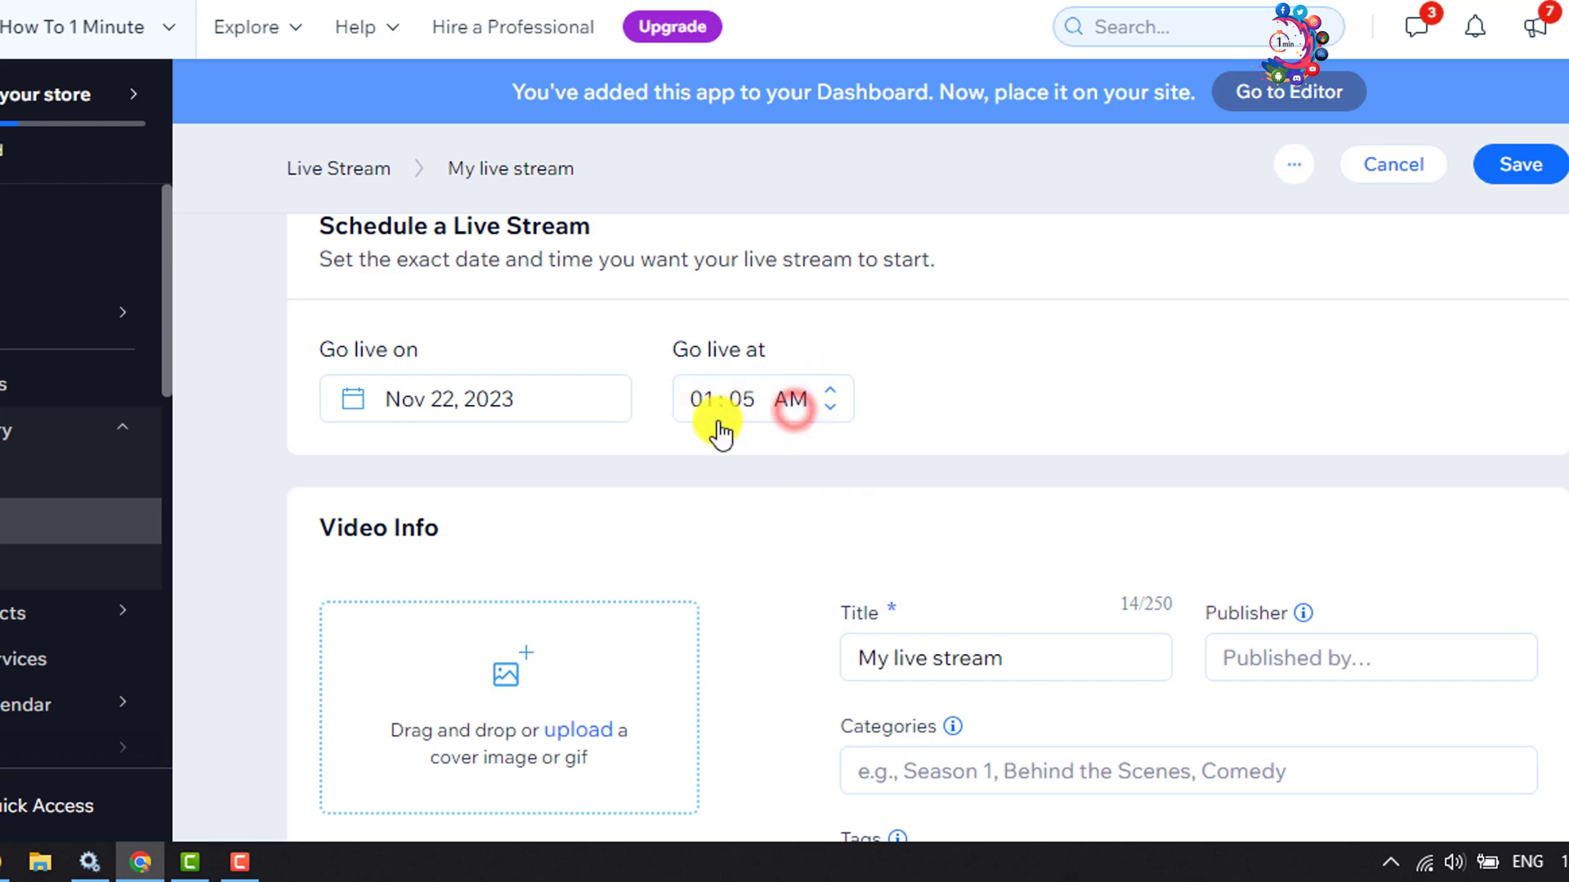
{"action": "scroll", "coordinate": [714, 402], "scroll_direction": "down", "scroll_amount": 3}
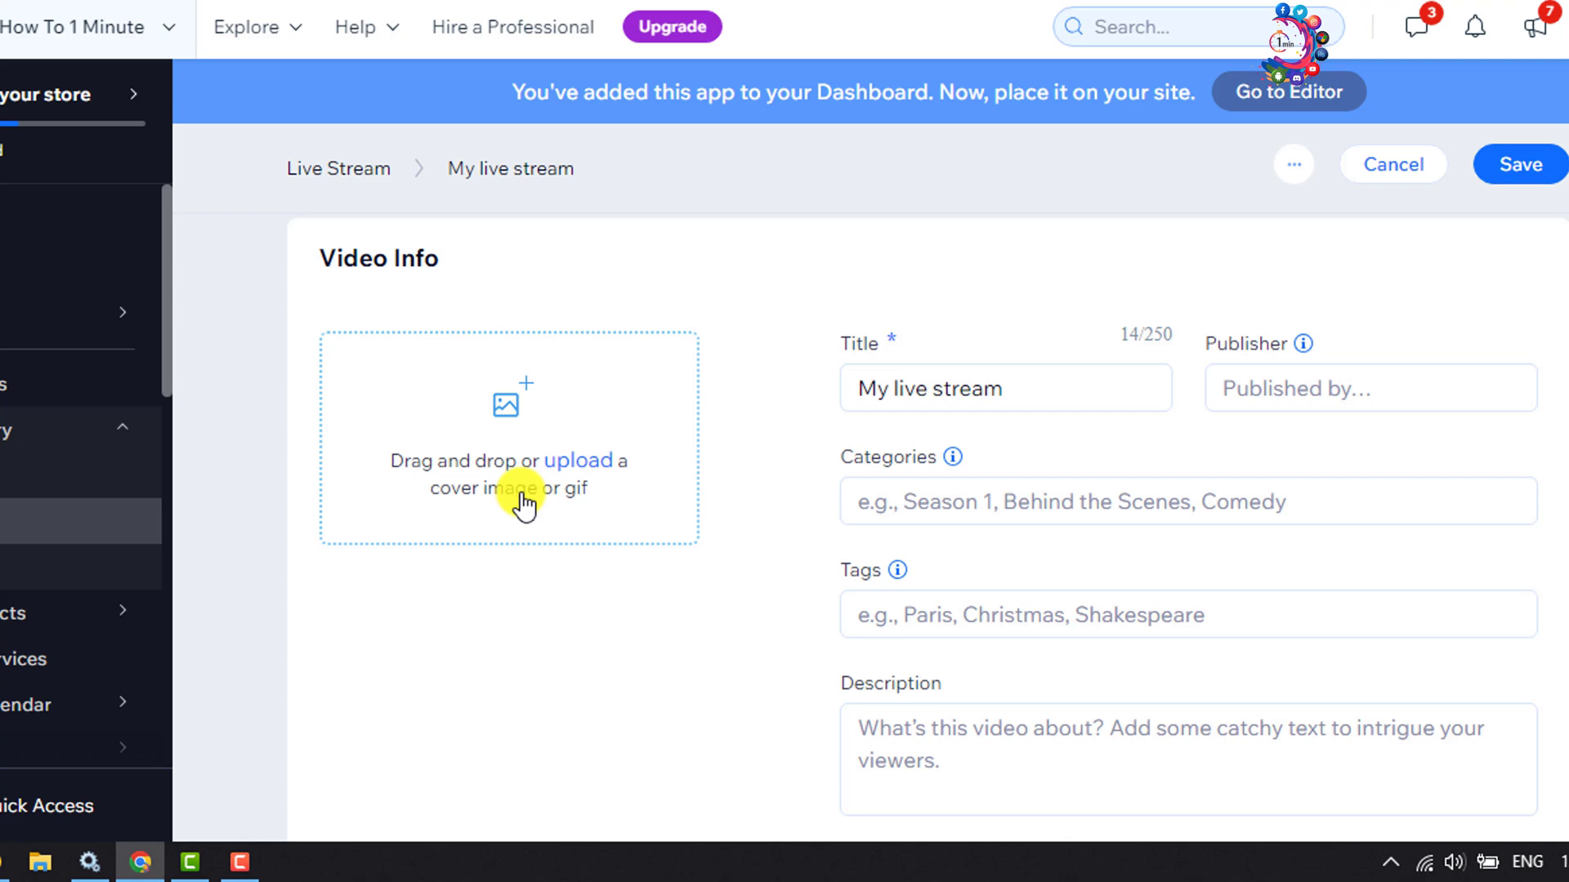
Upload Summer-Sale.png as the live stream's cover image.
{"action": "left_click", "coordinate": [539, 463]}
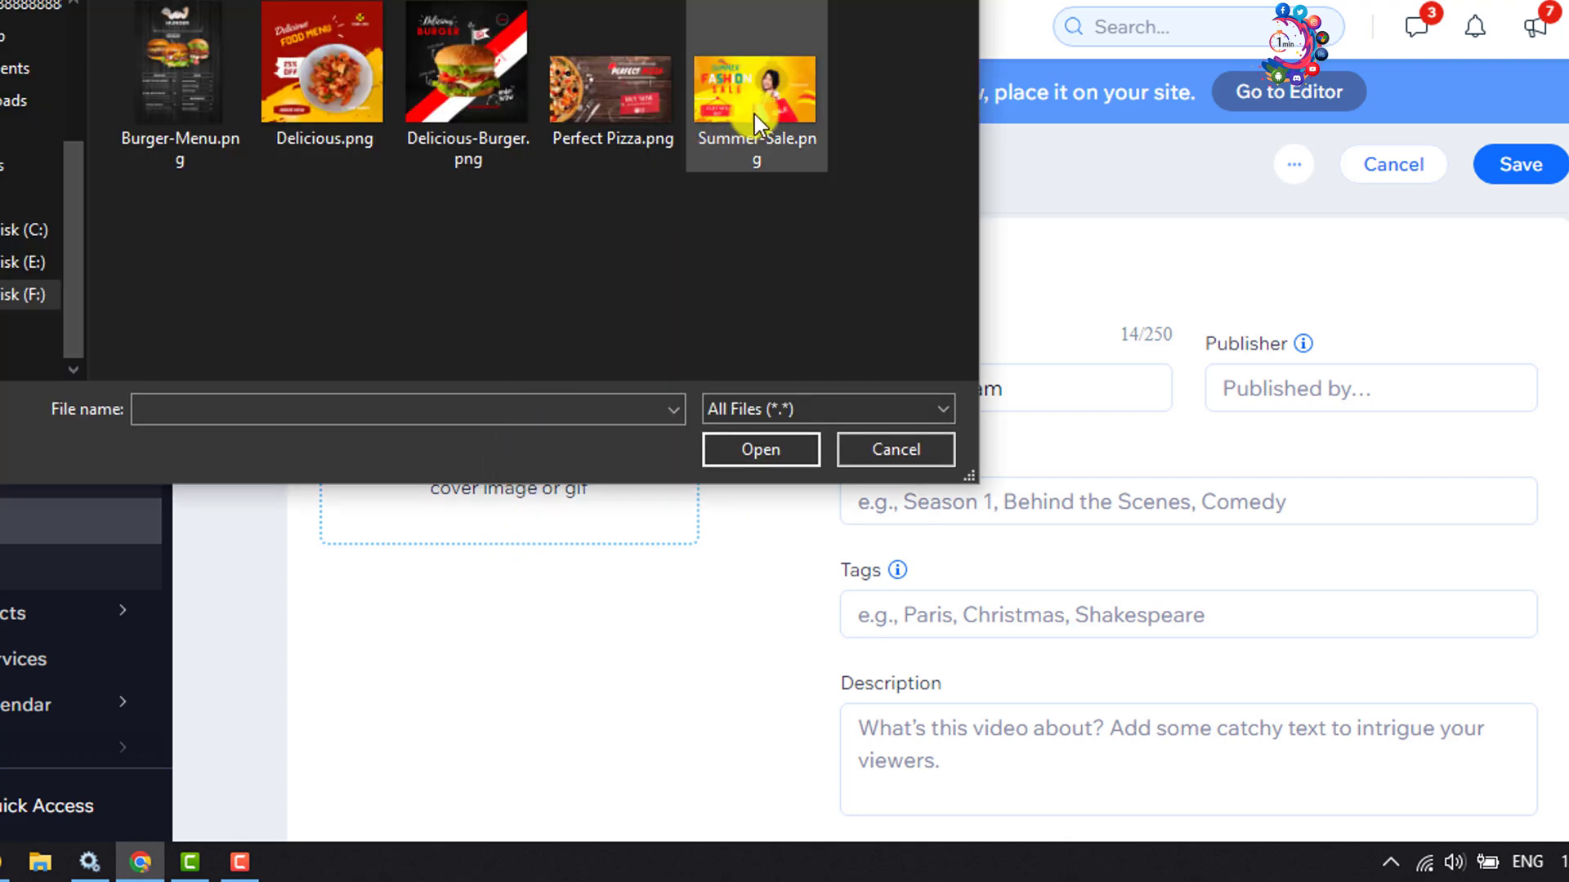
{"action": "double_click", "coordinate": [754, 114]}
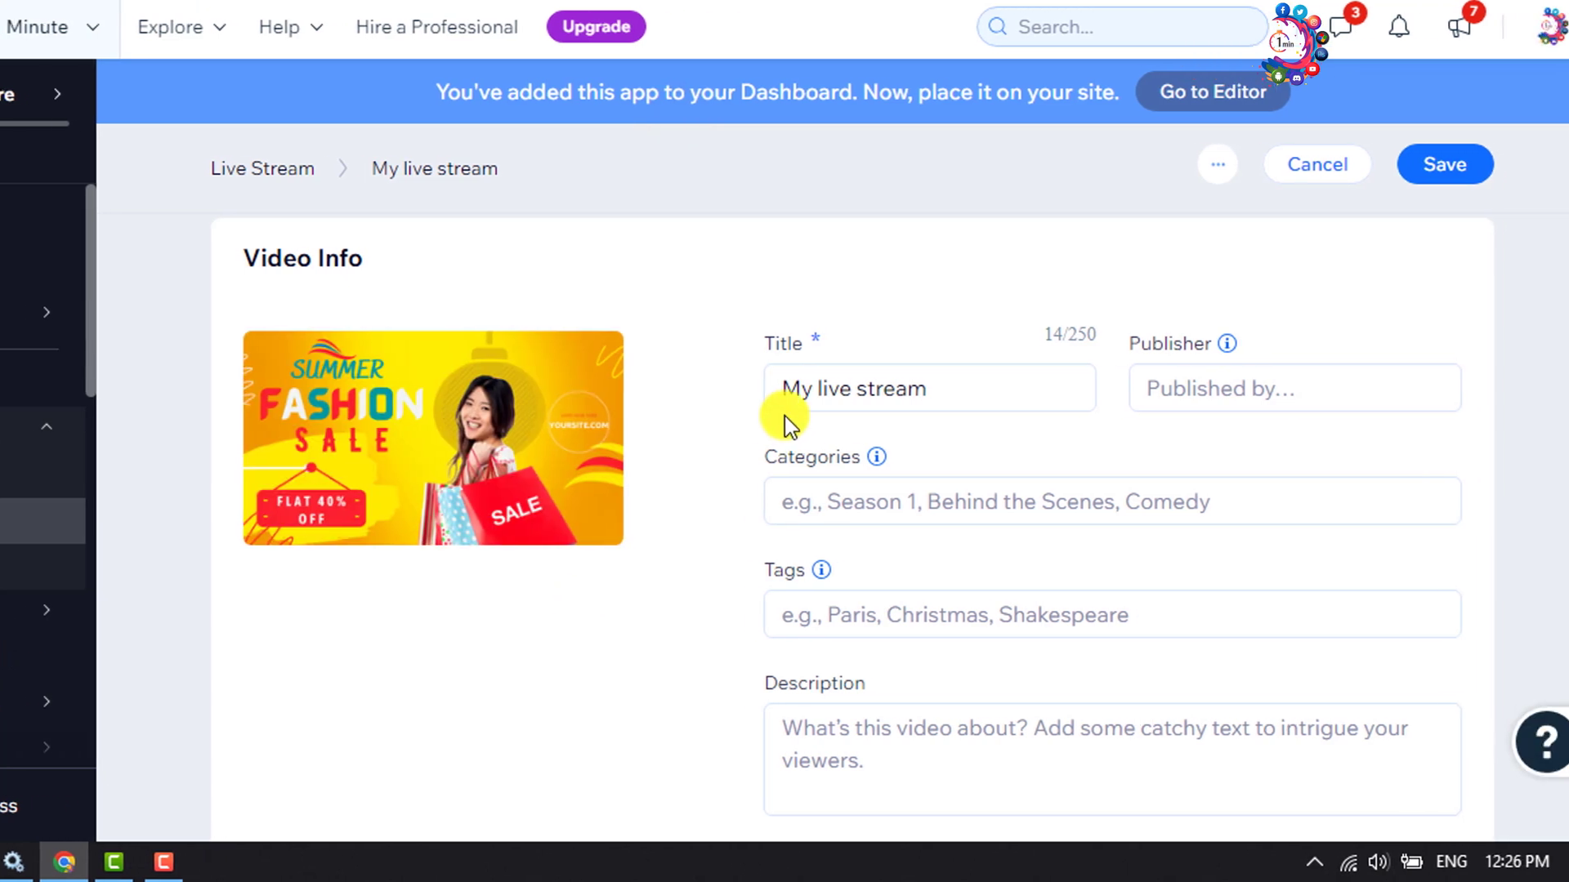
Replace the title with 'This is Test' and check the Publisher field's help.
{"action": "left_click_drag", "start_coordinate": [1025, 389], "coordinate": [829, 394]}
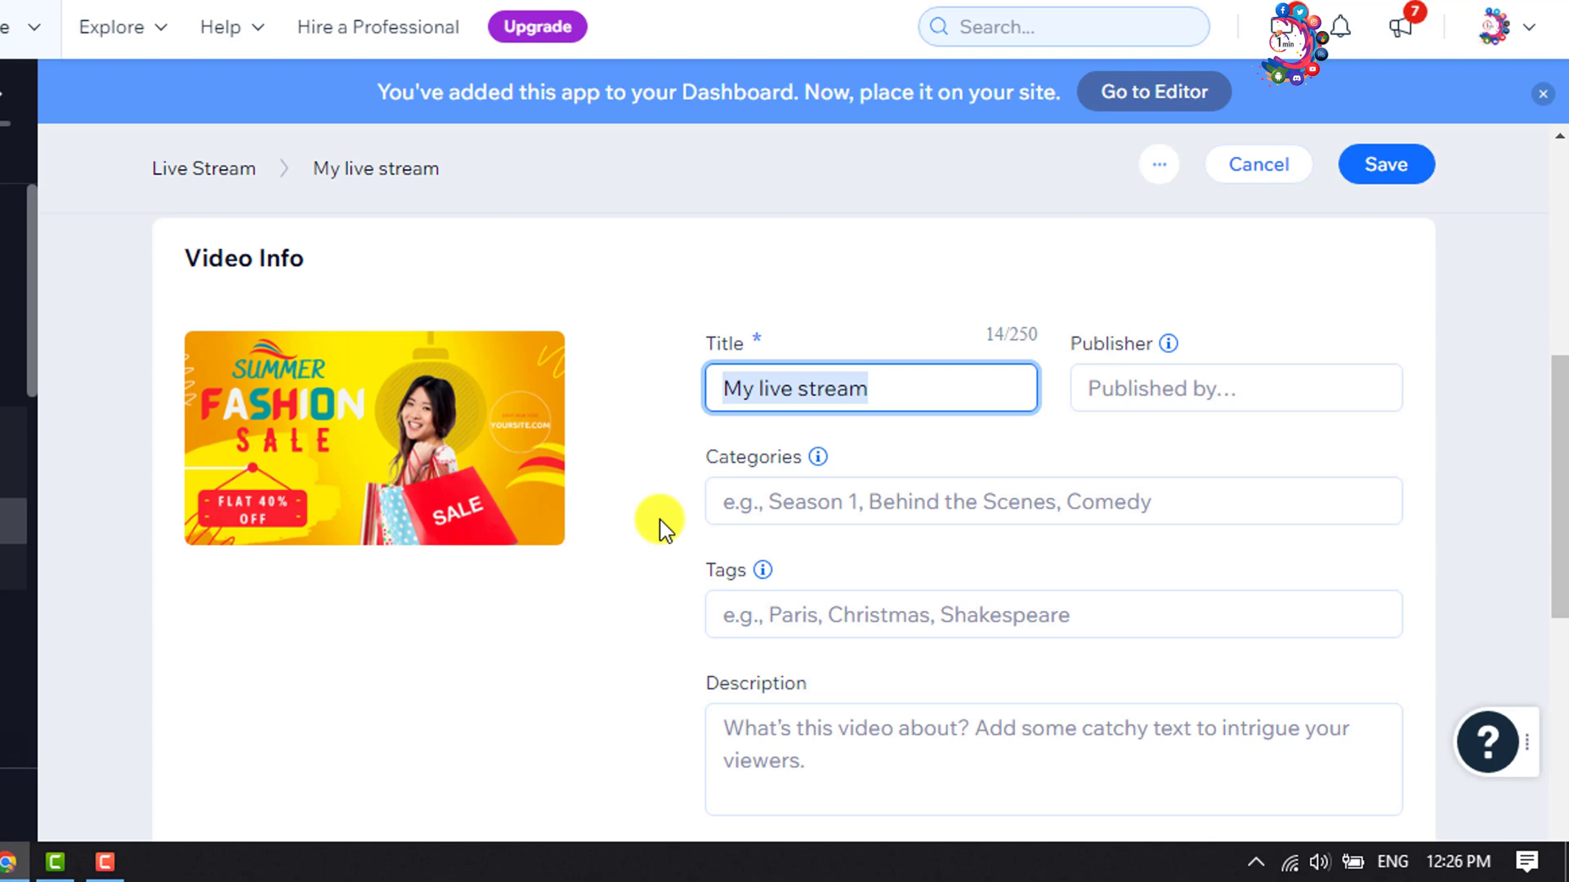
{"action": "type", "text": "This is "}
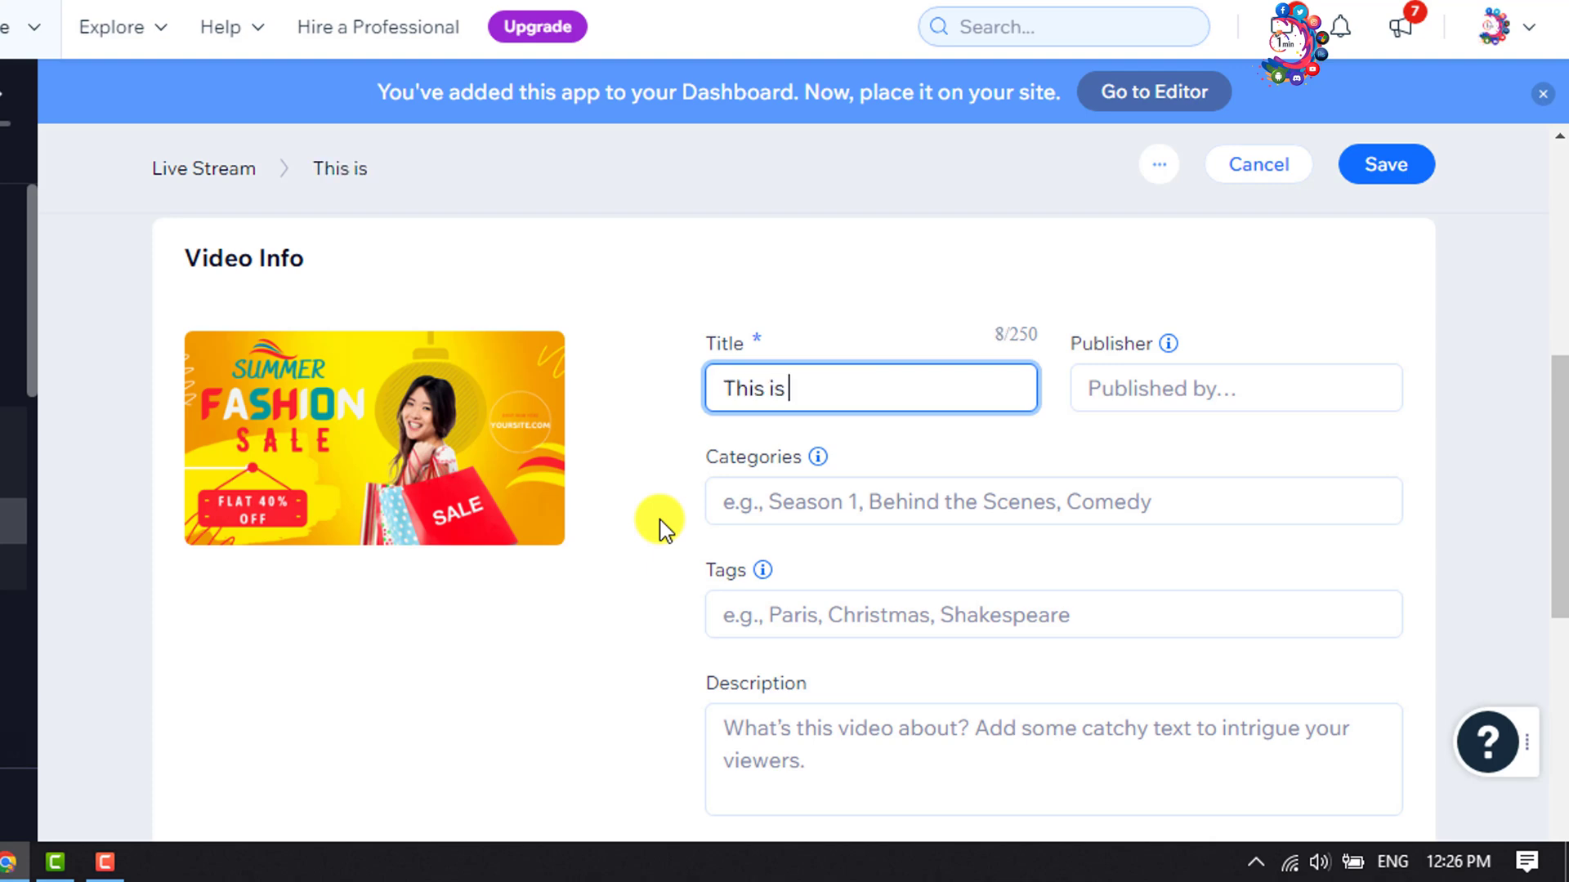
{"action": "type", "text": "Test"}
{"action": "left_click", "coordinate": [1302, 383]}
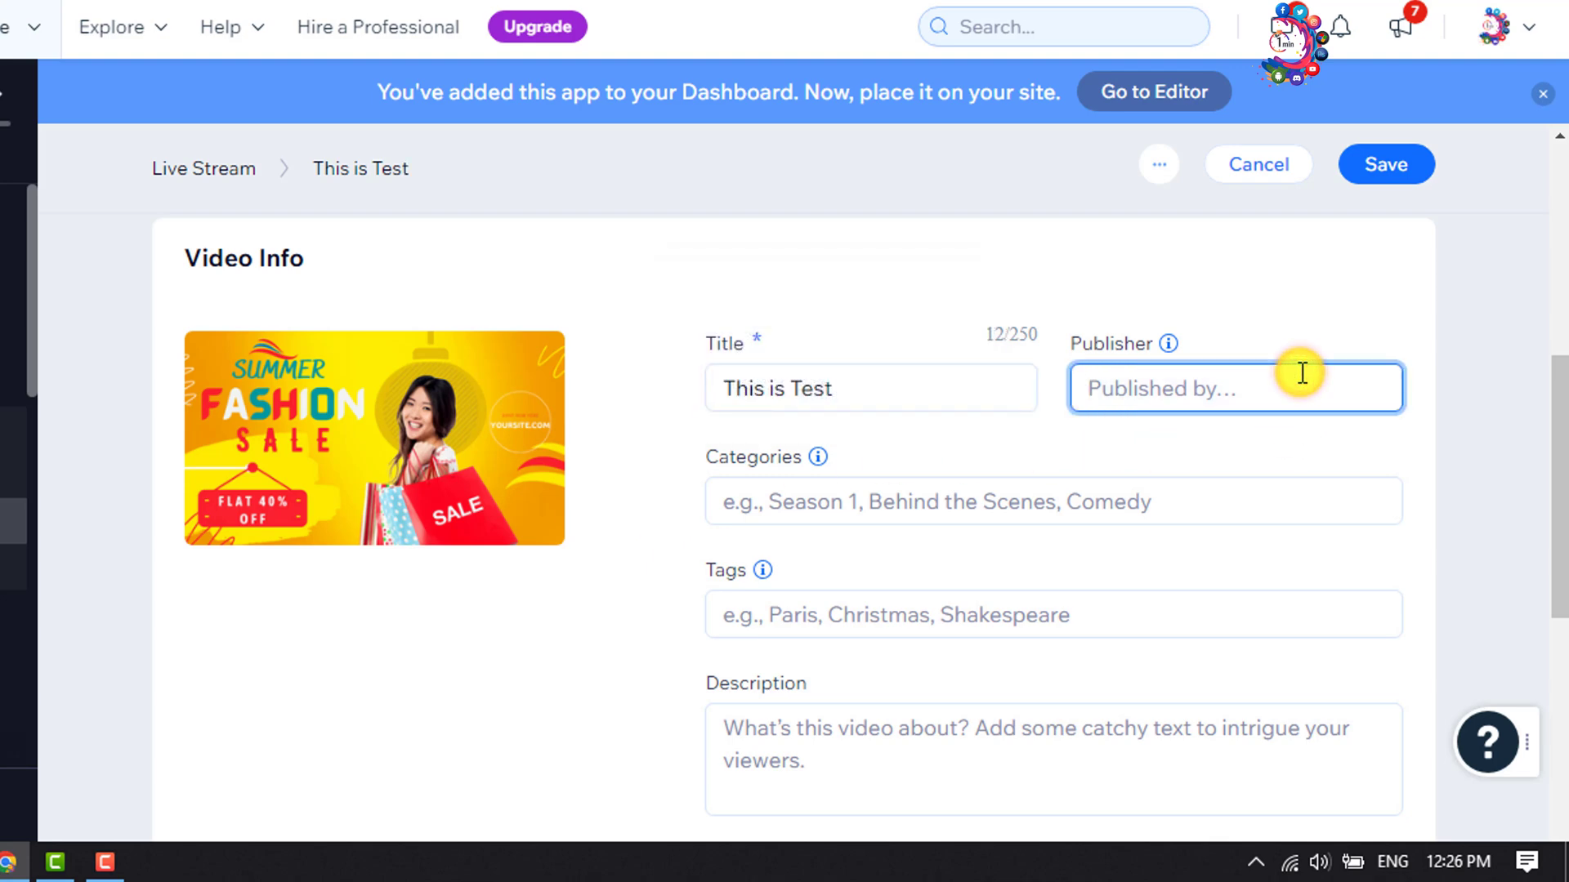
{"action": "left_click", "coordinate": [1193, 393]}
{"action": "mouse_move", "coordinate": [1169, 344]}
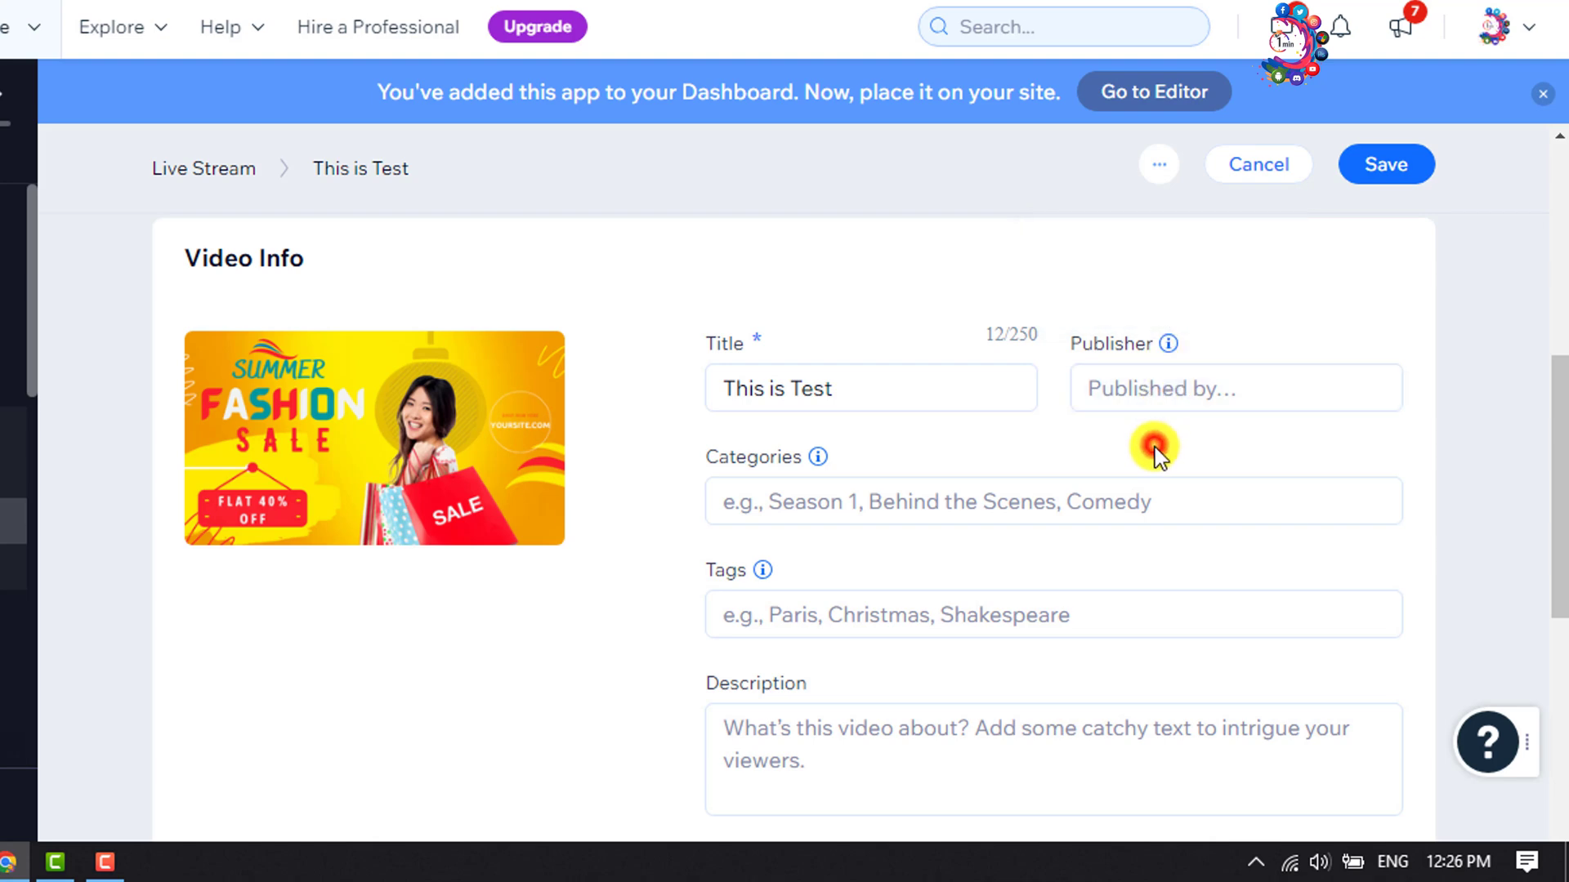
{"action": "scroll", "coordinate": [1155, 447], "scroll_direction": "down", "scroll_amount": 1}
Add the categories season, video and class.
{"action": "left_click", "coordinate": [848, 358]}
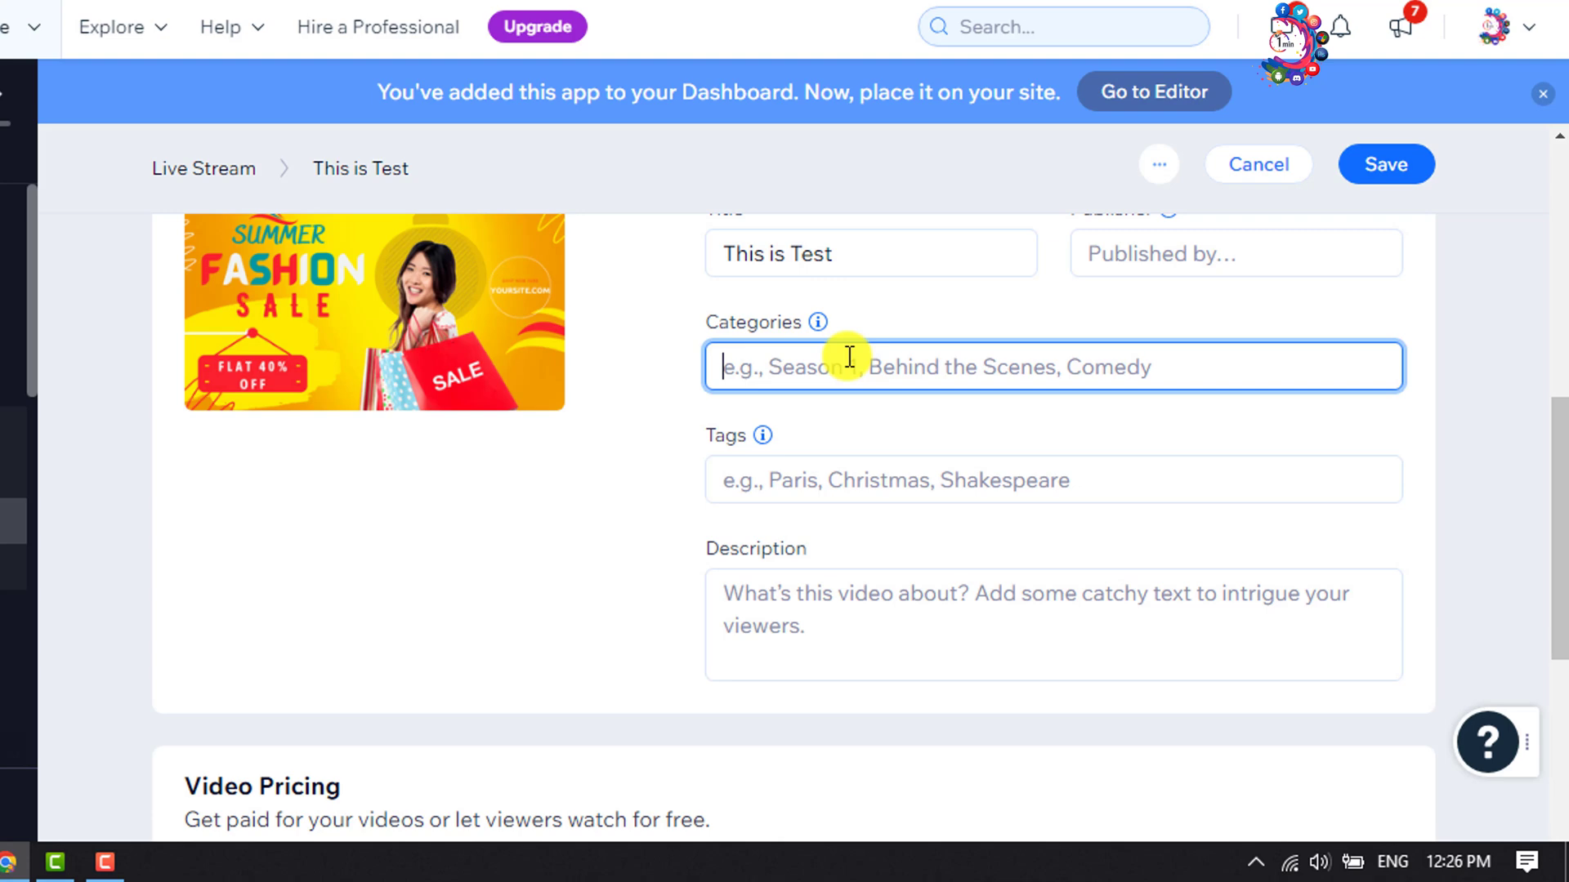
{"action": "type", "text": "season"}
{"action": "key", "text": "Return"}
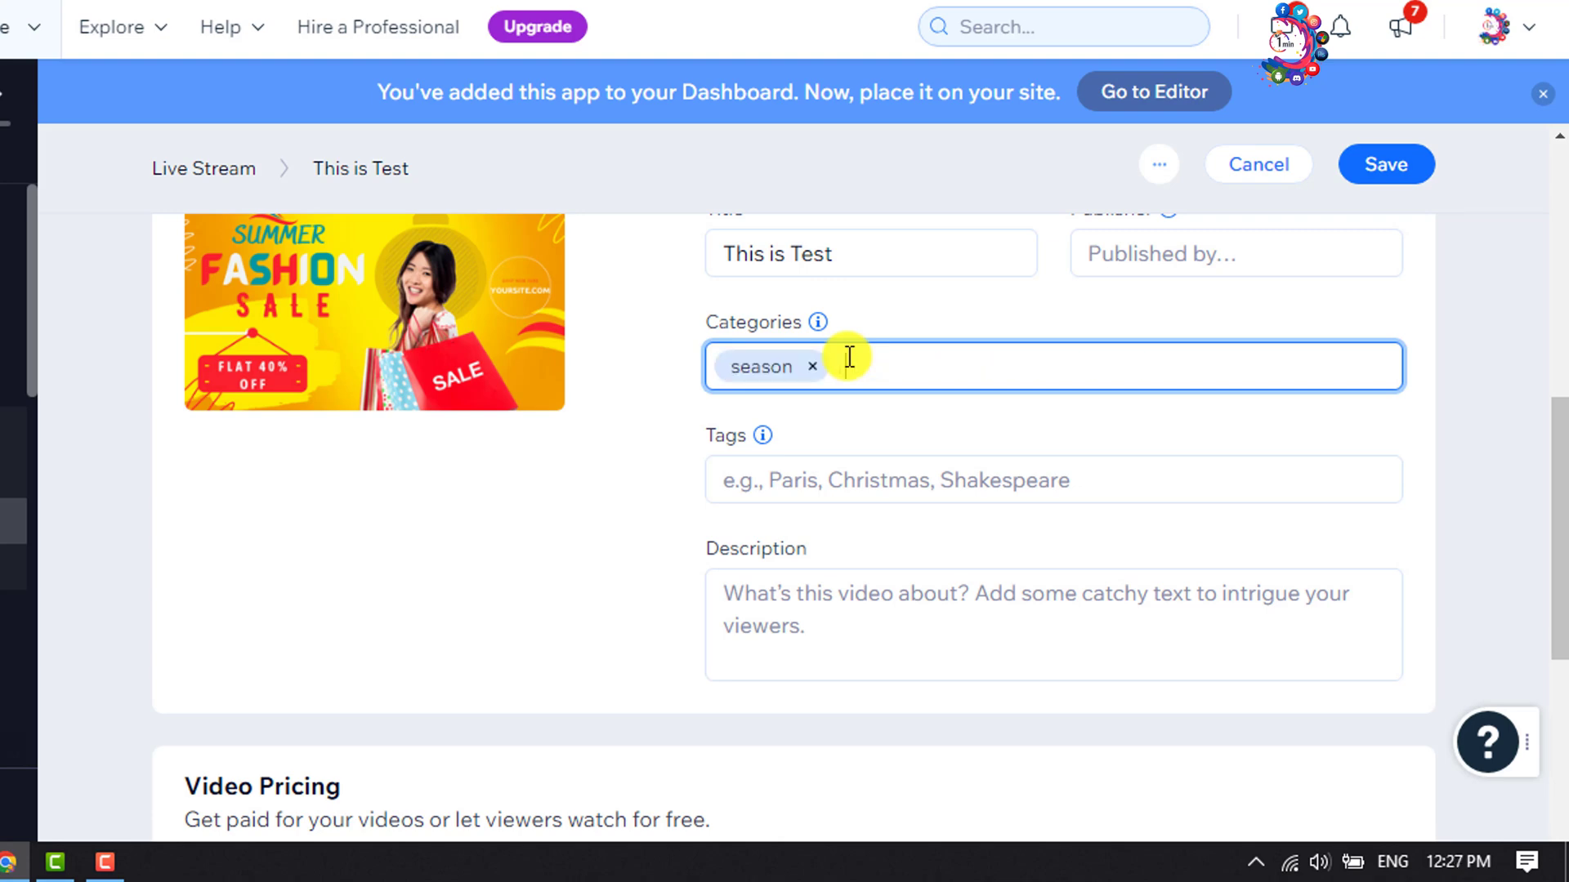
{"action": "type", "text": " video"}
{"action": "key", "text": "Return"}
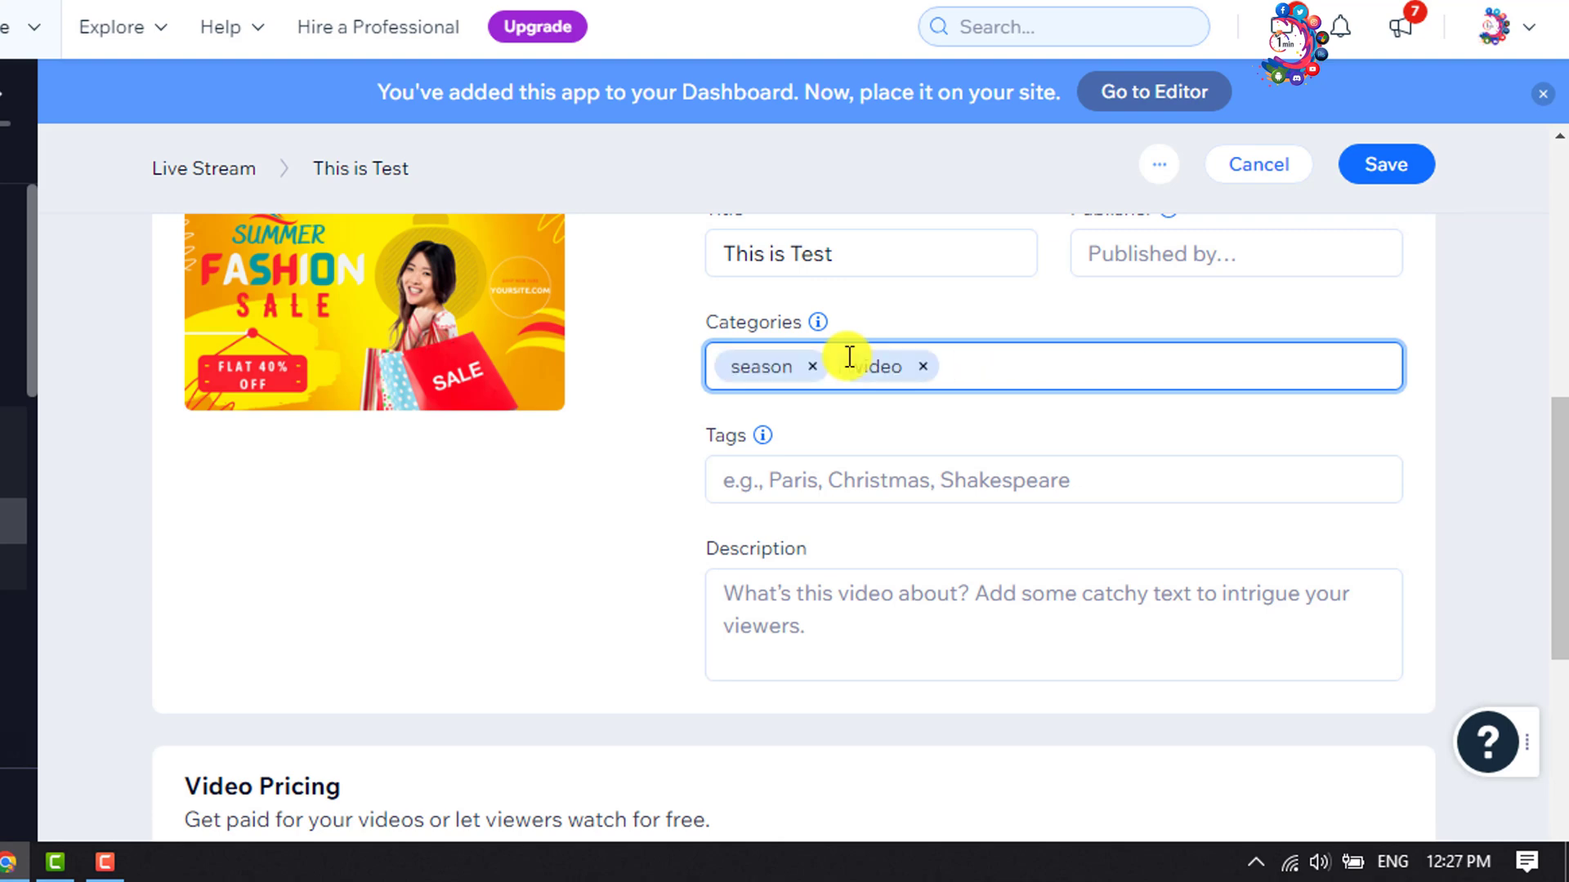
{"action": "type", "text": "class"}
{"action": "key", "text": "Return"}
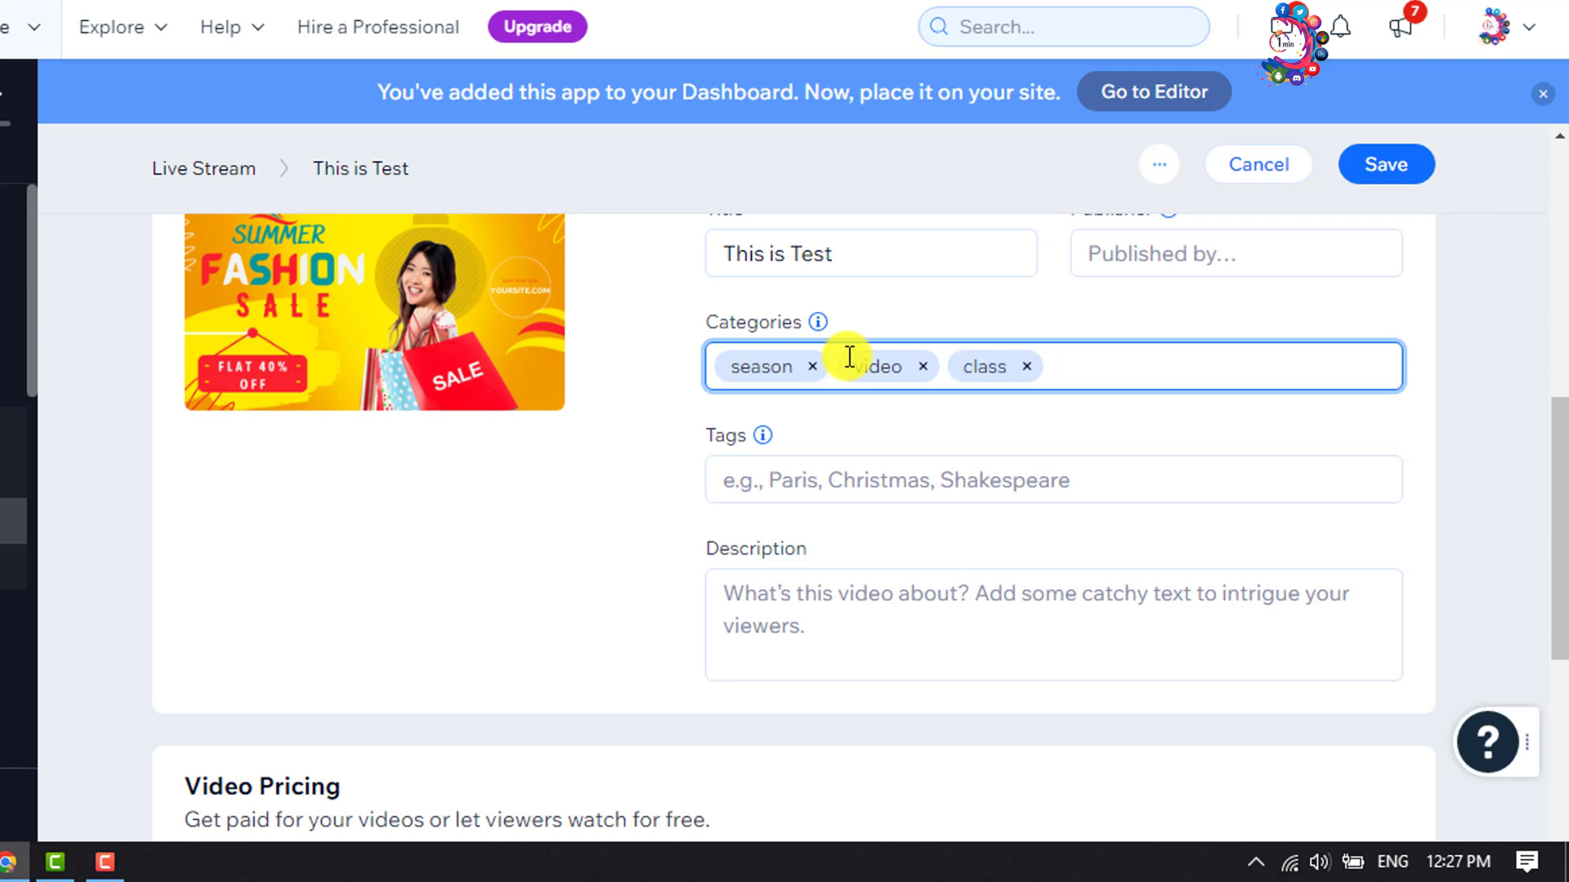
Tag the event with chicago and clothing, then move to the description.
{"action": "left_click", "coordinate": [809, 484]}
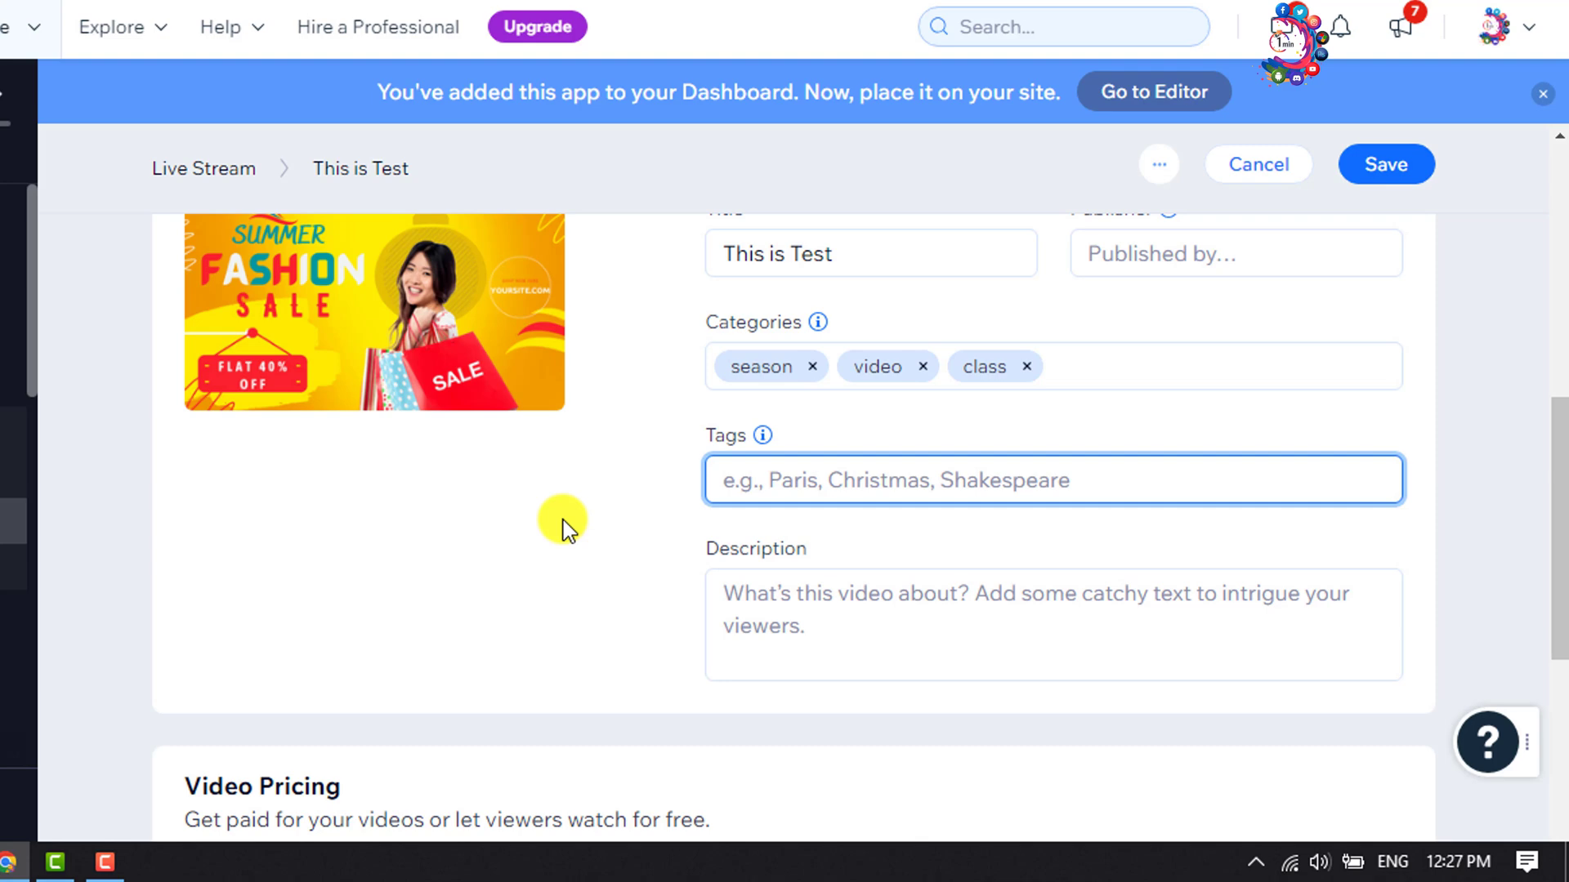
{"action": "type", "text": "chicago"}
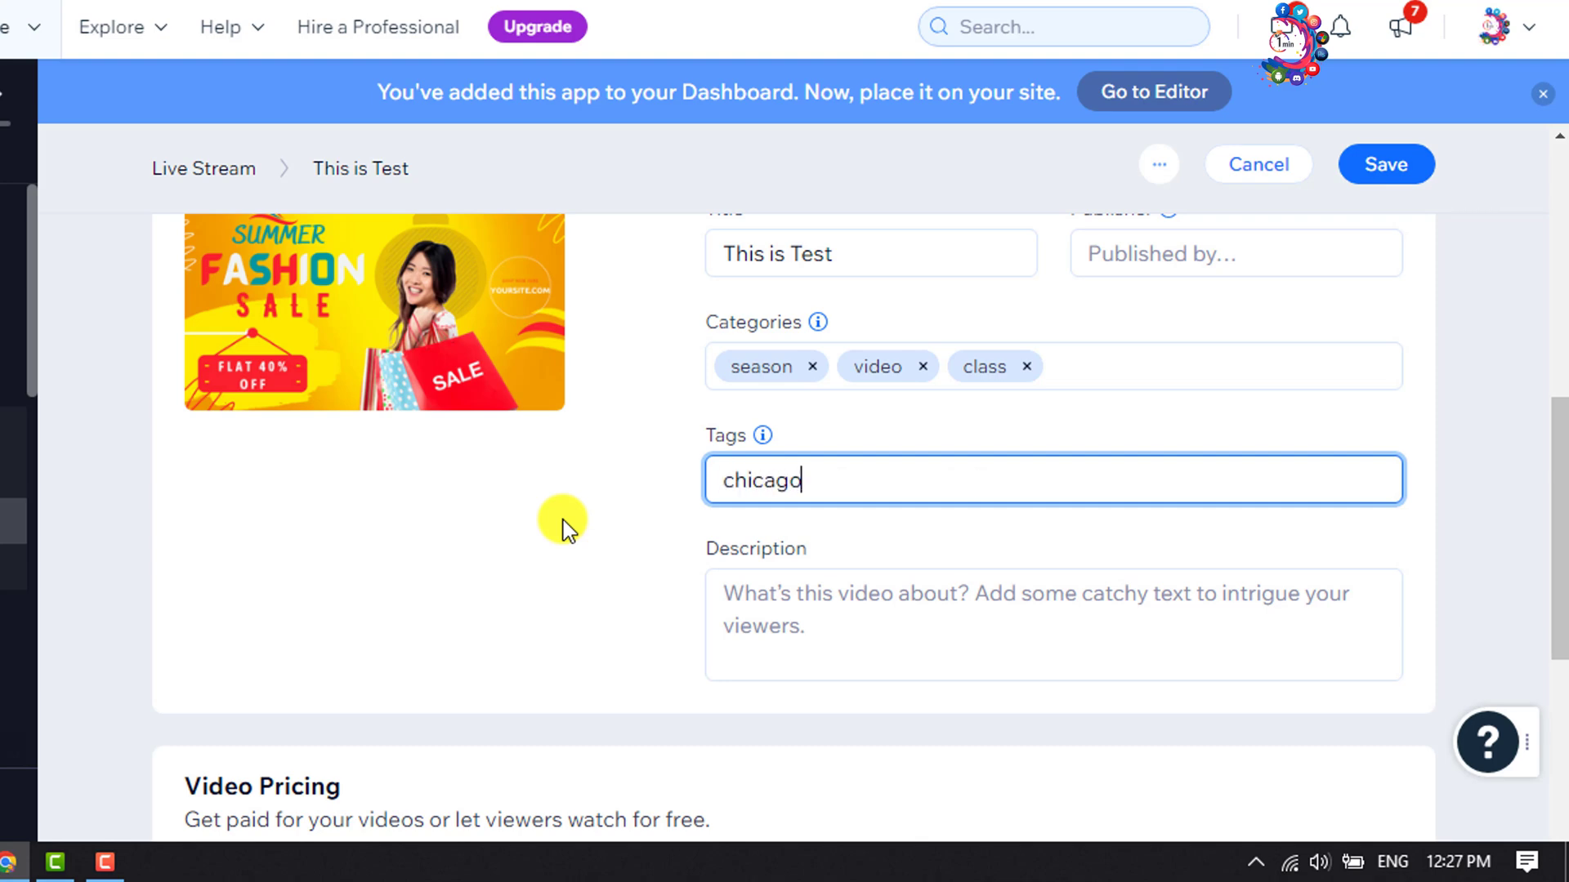
{"action": "type", "text": "lothin"}
{"action": "key", "text": "Return"}
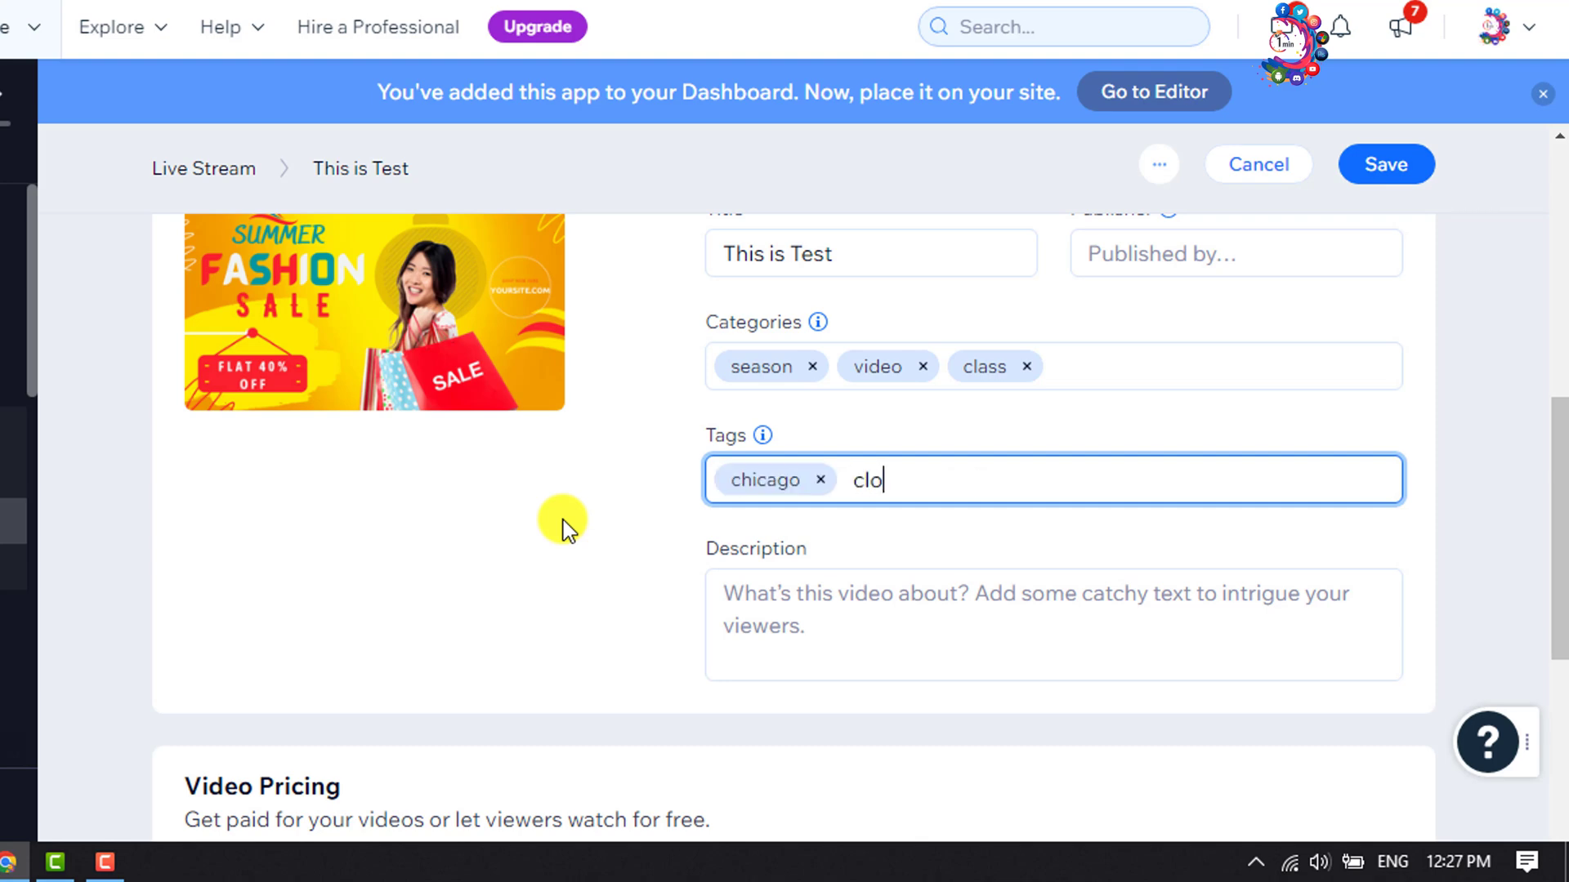
{"action": "type", "text": "g"}
{"action": "key", "text": "Return"}
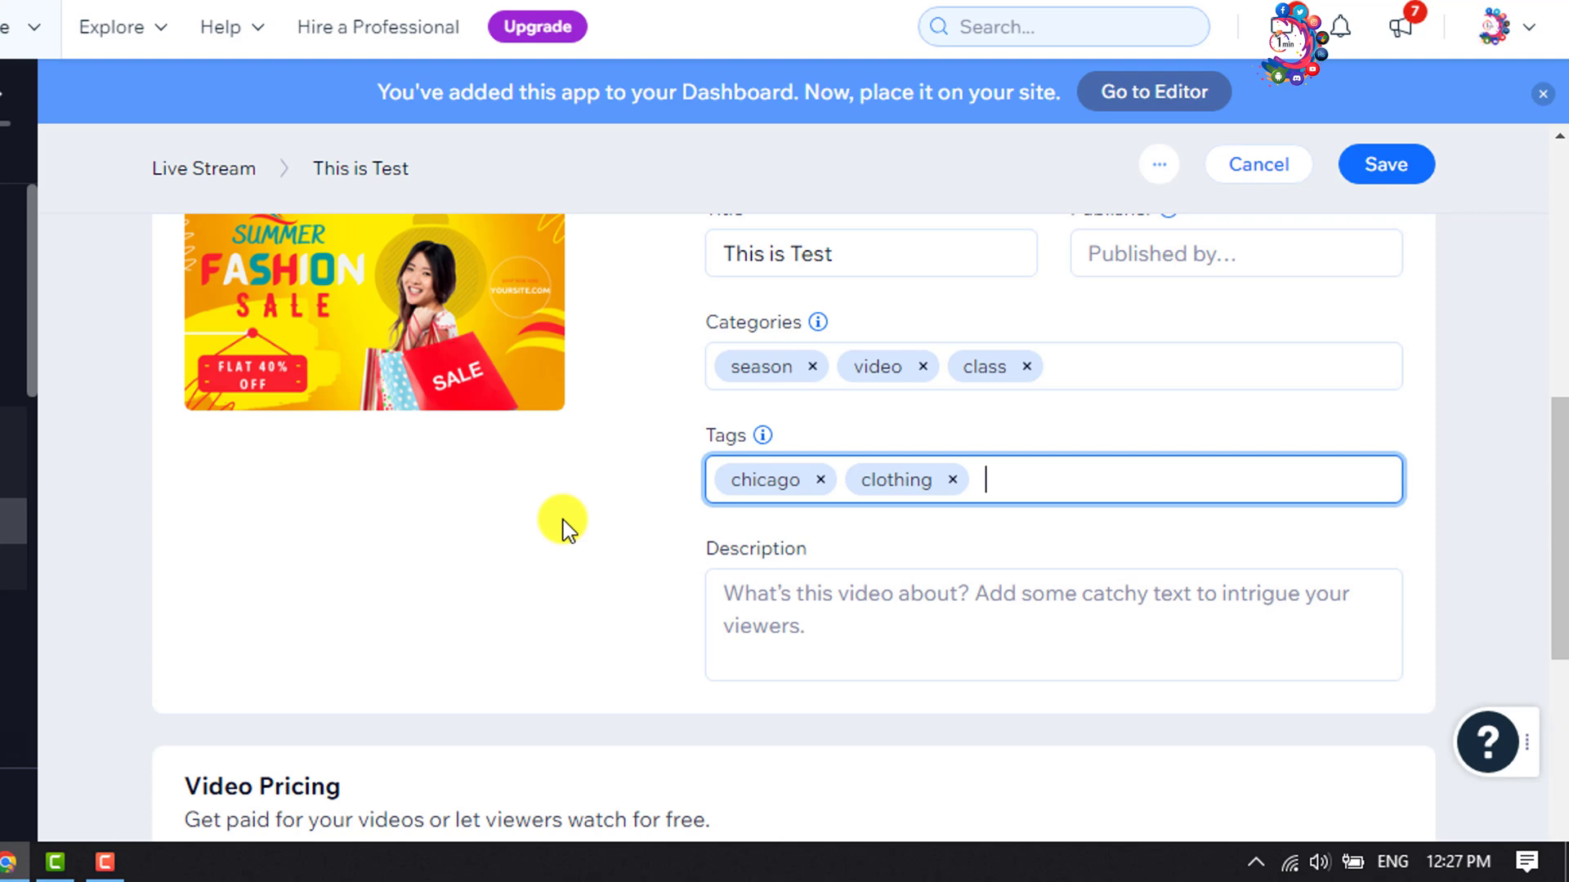
{"action": "scroll", "coordinate": [562, 520], "scroll_direction": "down", "scroll_amount": 1}
{"action": "left_click", "coordinate": [821, 478]}
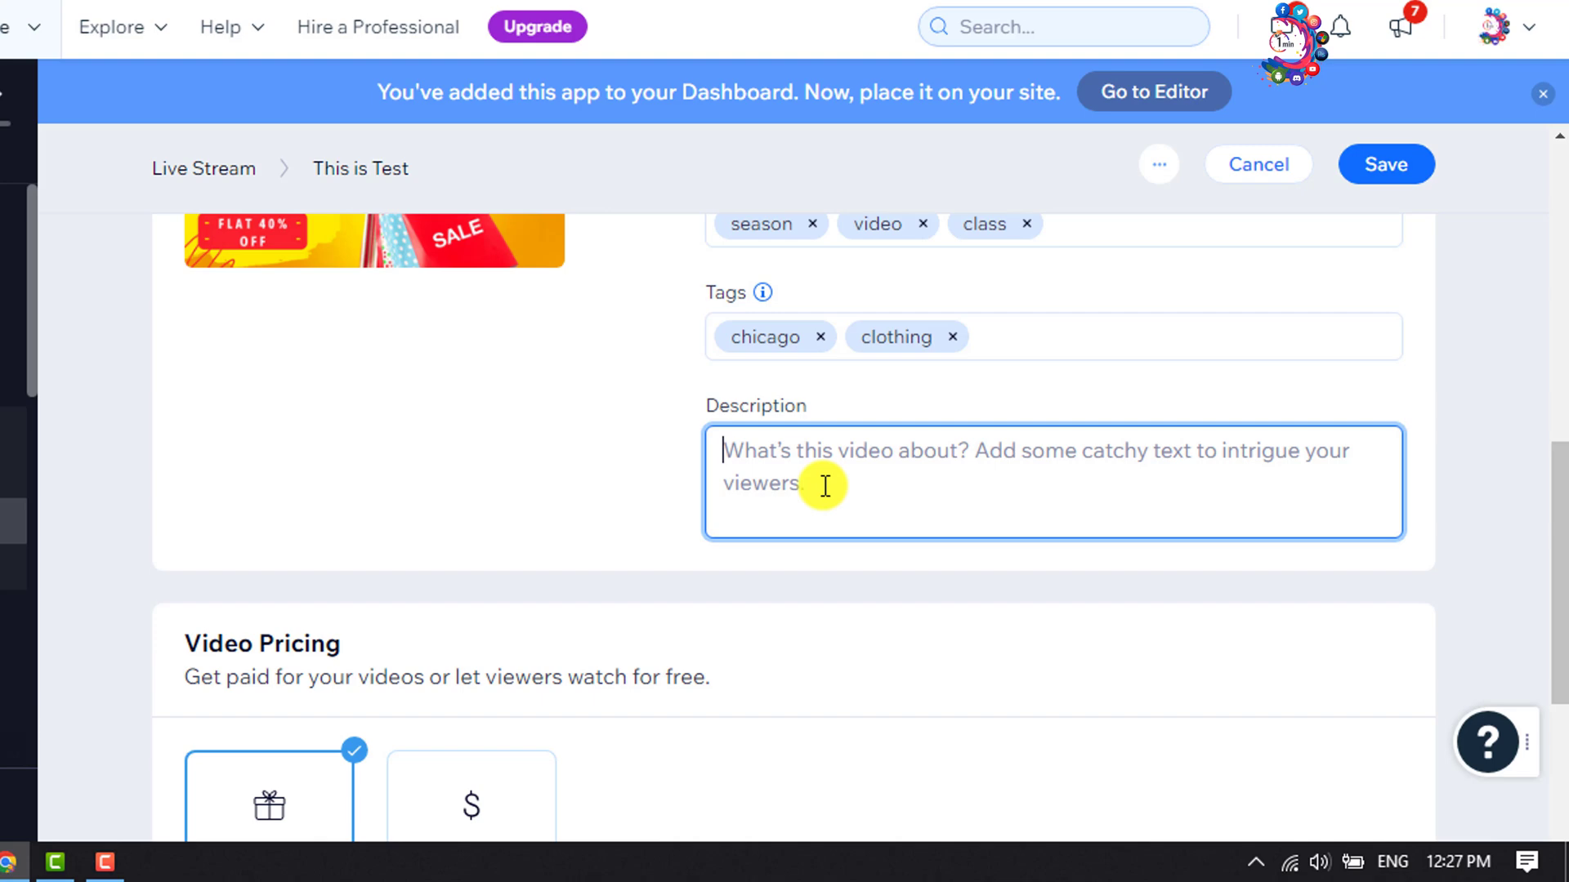
{"action": "scroll", "coordinate": [825, 488], "scroll_direction": "down", "scroll_amount": 3}
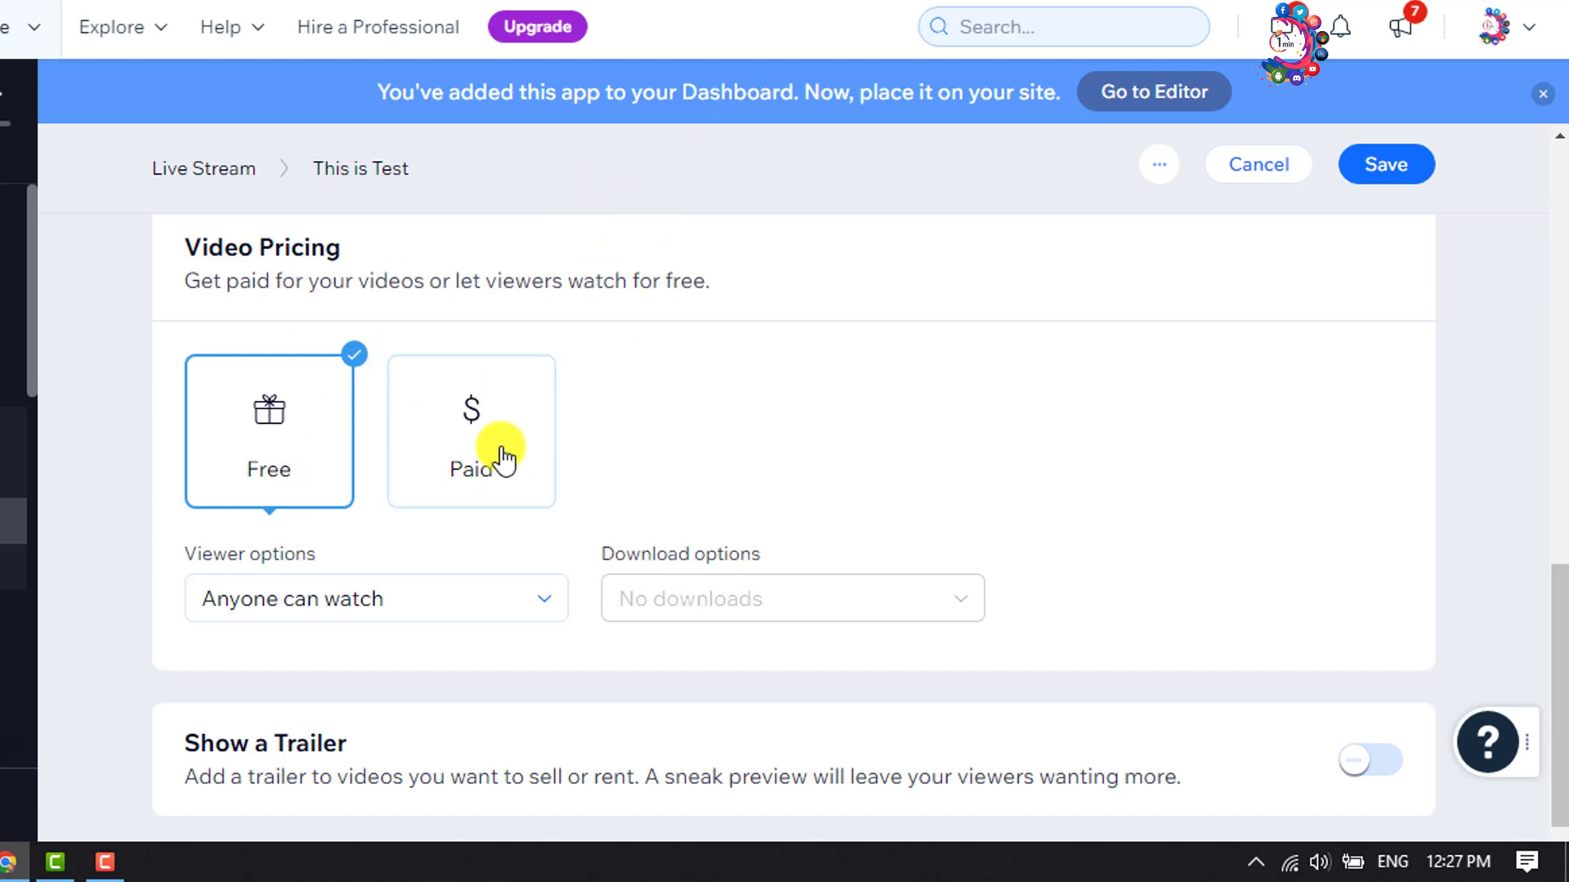
{"action": "scroll", "coordinate": [505, 457], "scroll_direction": "down", "scroll_amount": 1}
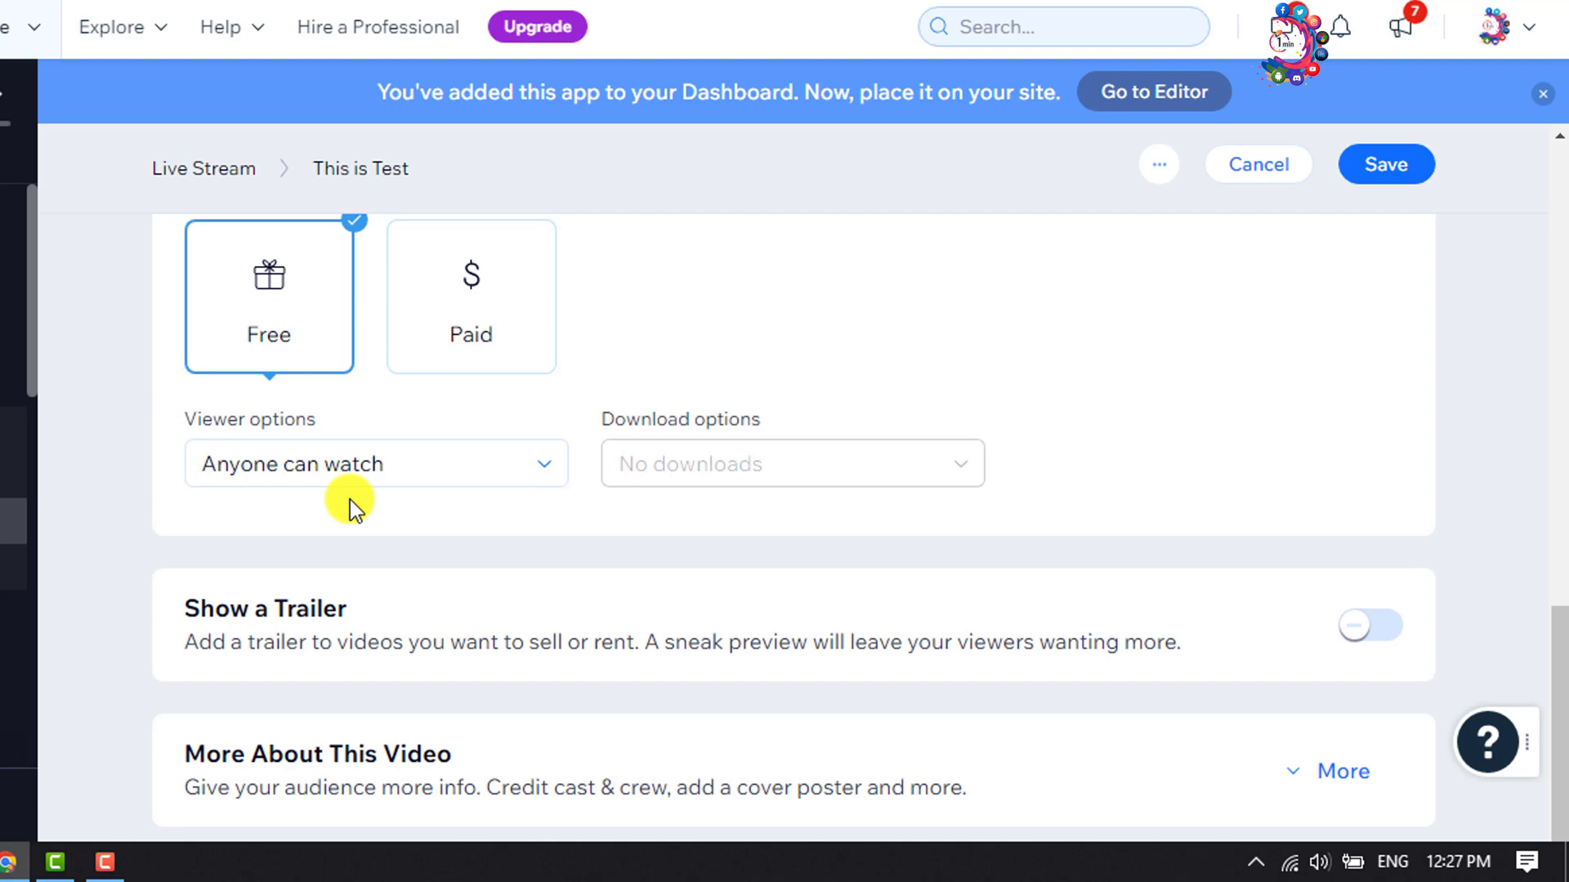
{"action": "left_click", "coordinate": [368, 464]}
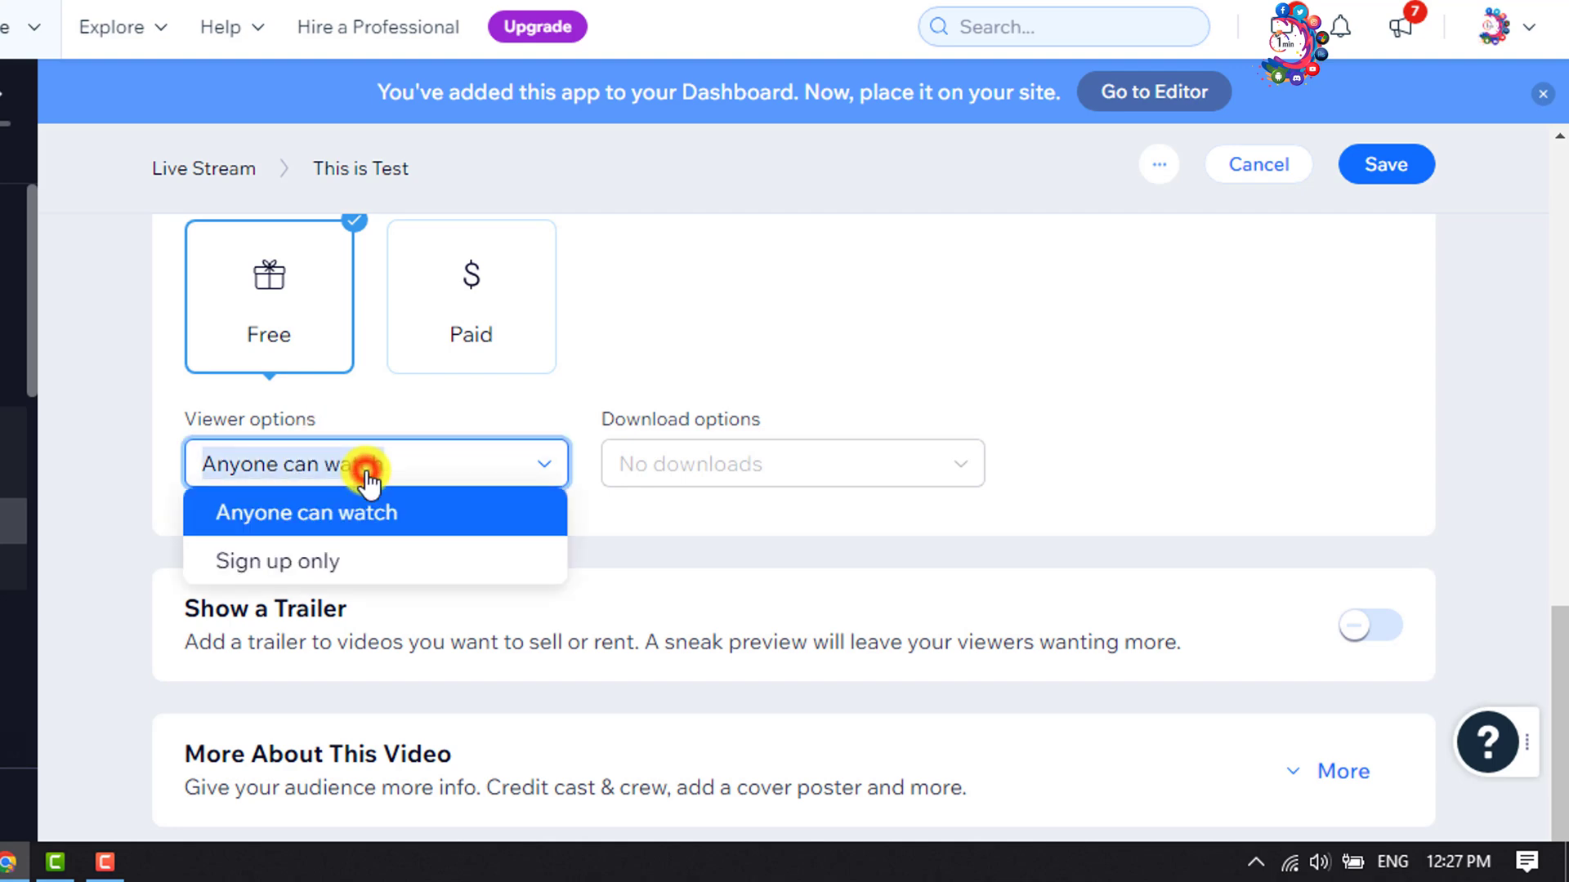
{"action": "left_click", "coordinate": [432, 513]}
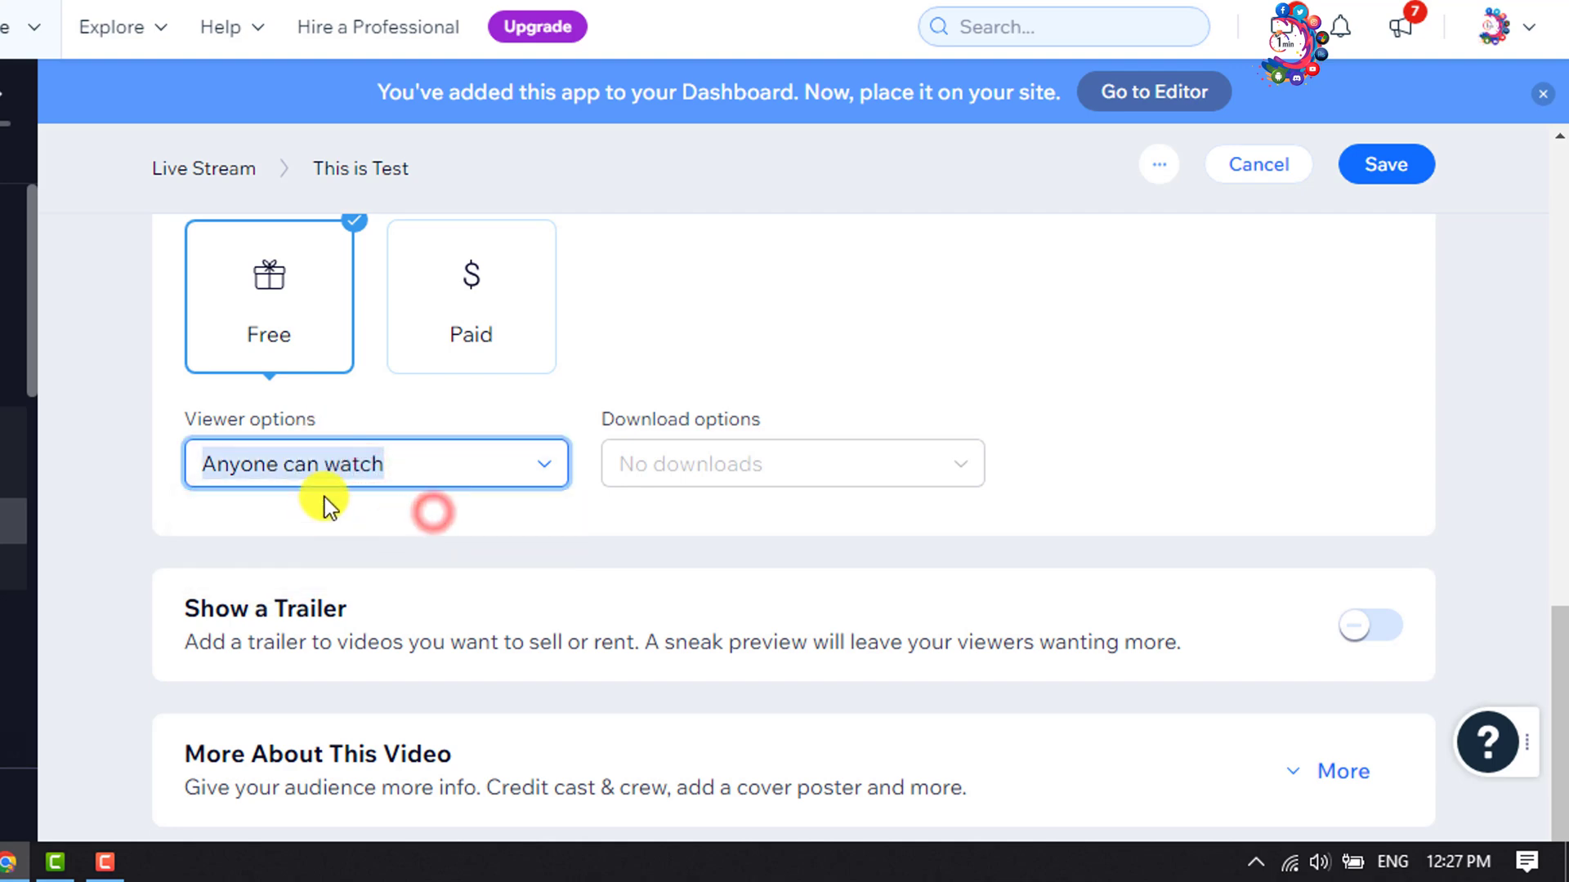
{"action": "scroll", "coordinate": [424, 547], "scroll_direction": "down", "scroll_amount": 1}
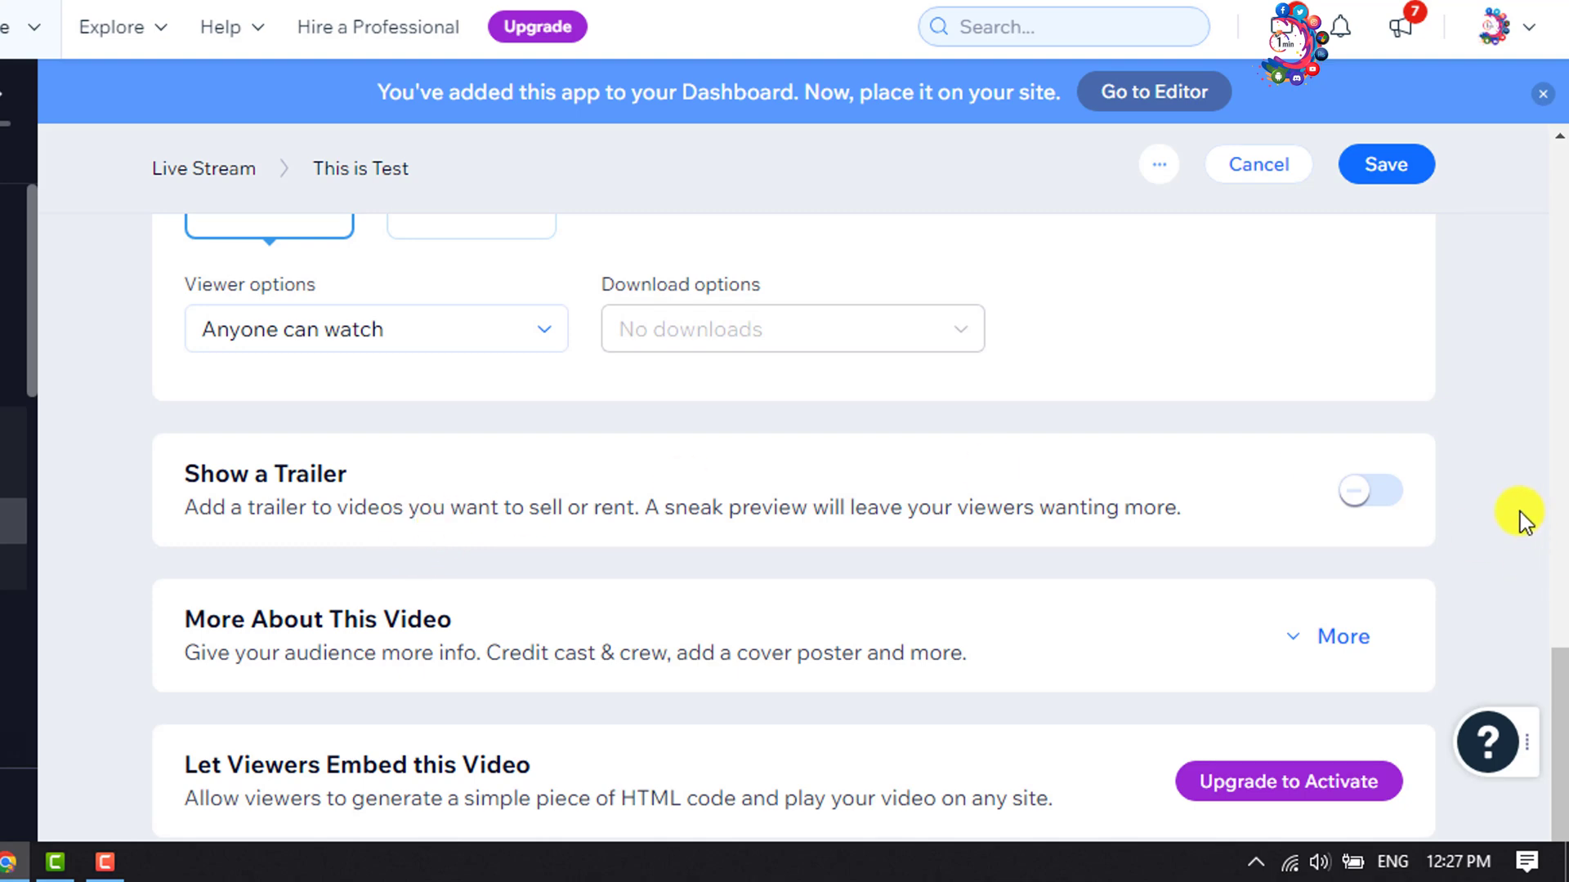
{"action": "left_click", "coordinate": [1368, 490]}
{"action": "scroll", "coordinate": [1371, 488], "scroll_direction": "down", "scroll_amount": 2}
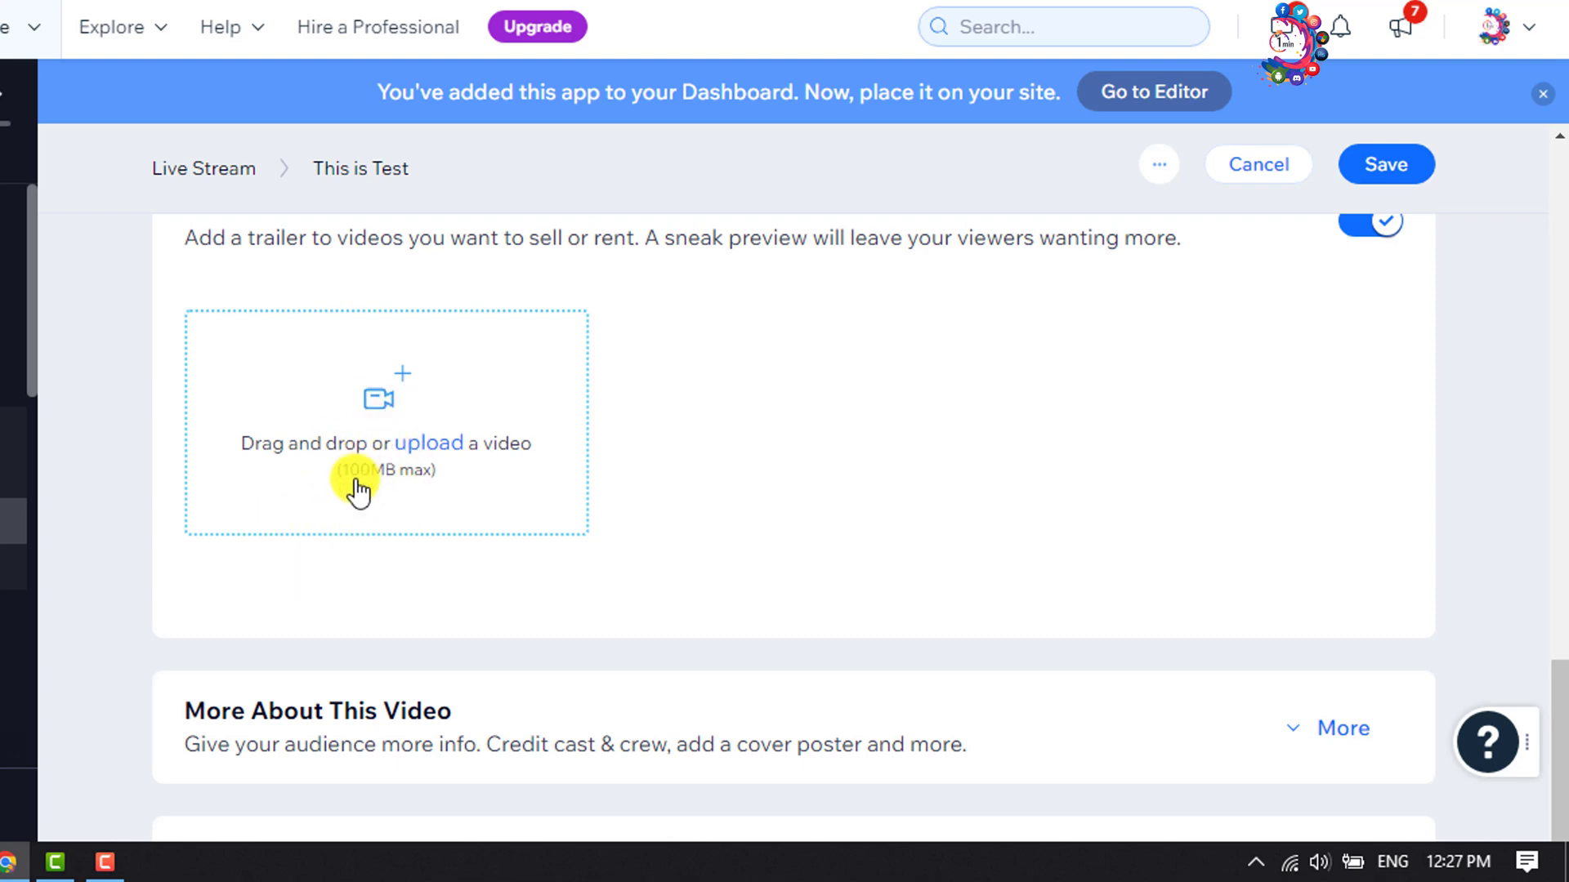
{"action": "scroll", "coordinate": [359, 488], "scroll_direction": "down", "scroll_amount": 1}
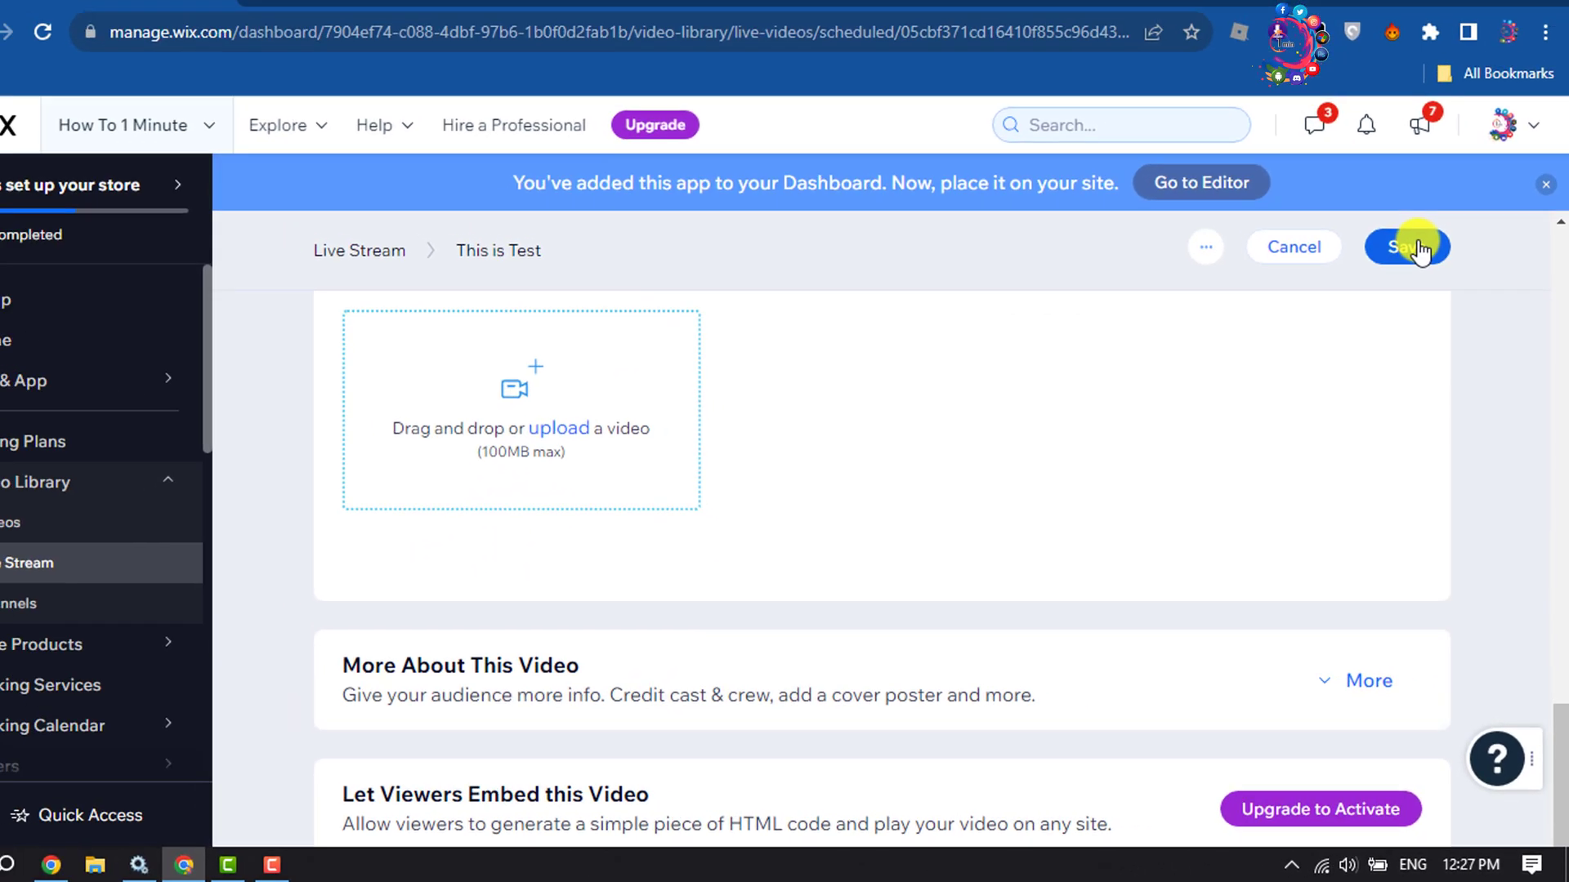
Save the event so 'This is Test' appears under Scheduled Events.
{"action": "left_click", "coordinate": [1420, 249]}
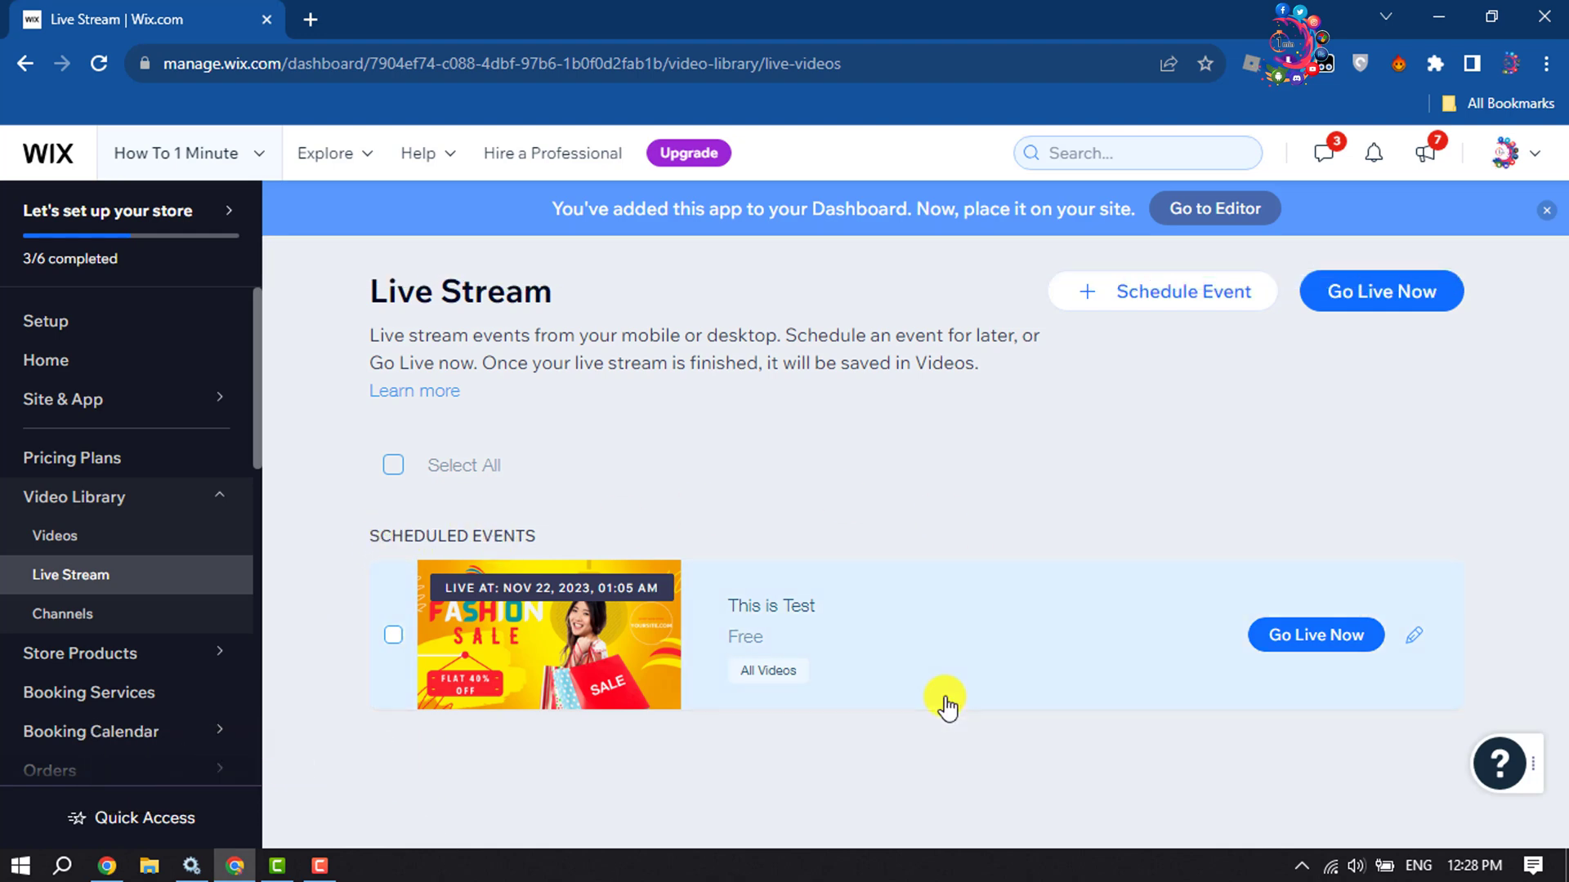
Choose Go Live Now from desktop for 'This is Test'.
{"action": "left_click", "coordinate": [1314, 636]}
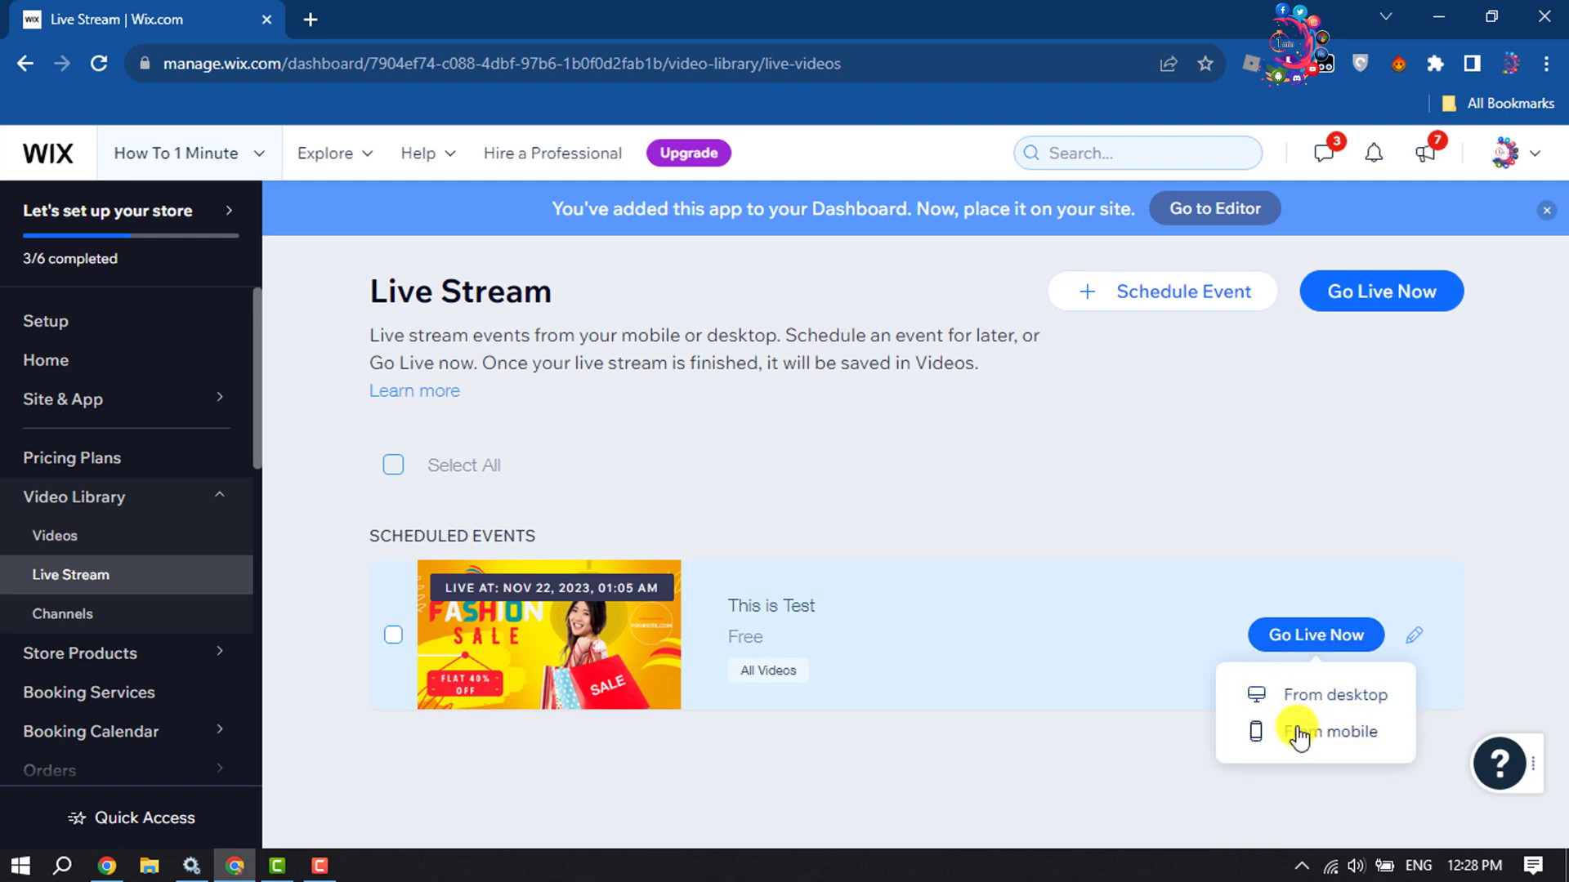
{"action": "left_click", "coordinate": [1312, 695]}
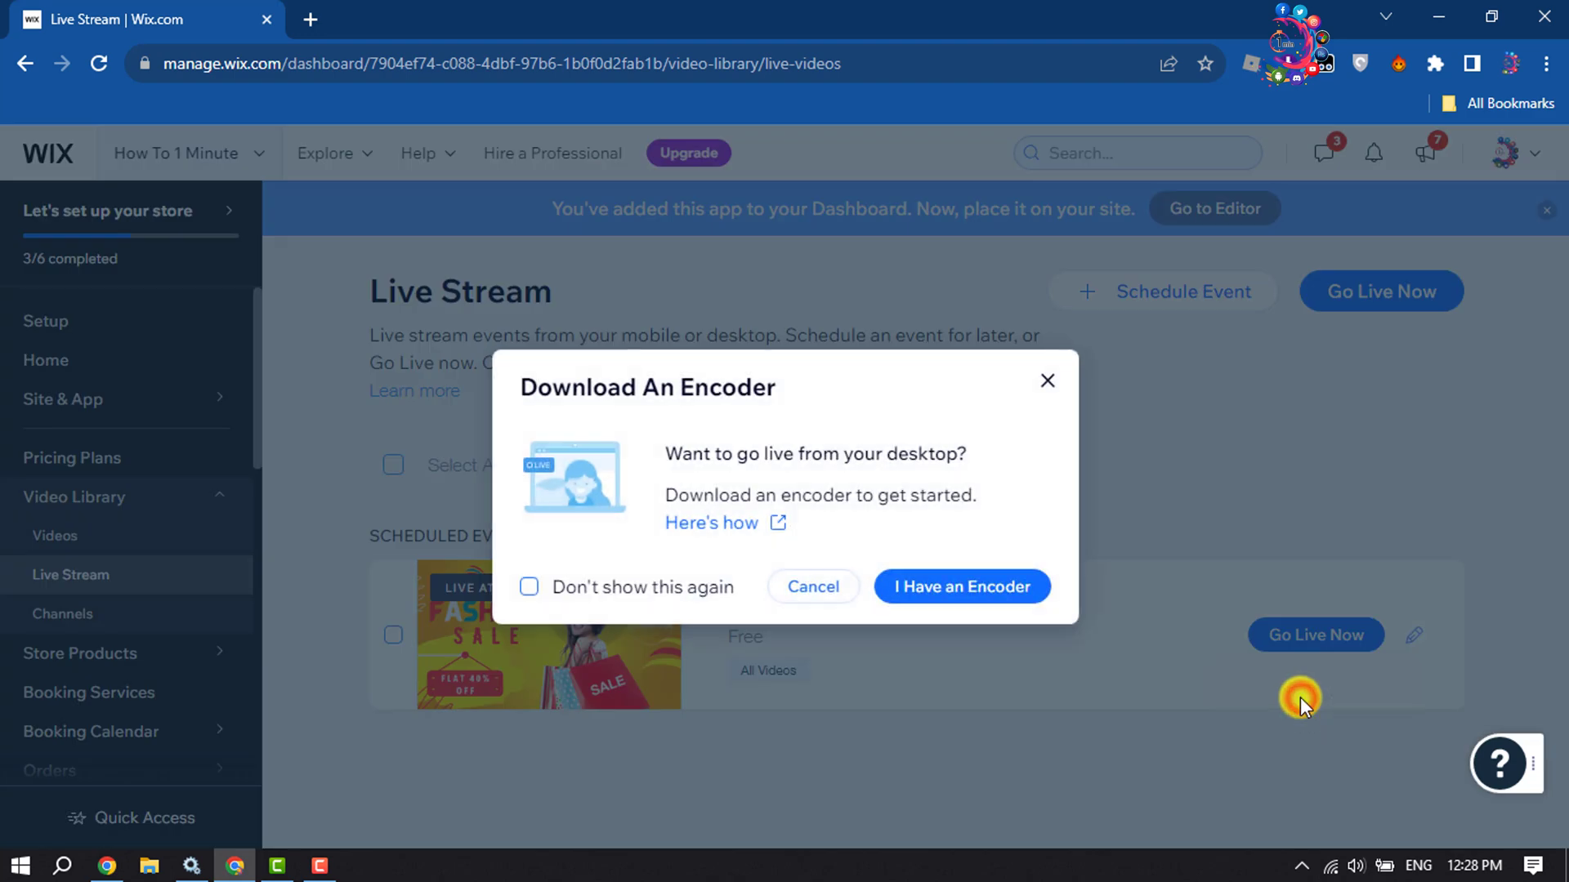
Confirm an encoder is available and select the stream key on the Connect Stream step.
{"action": "left_click", "coordinate": [962, 586]}
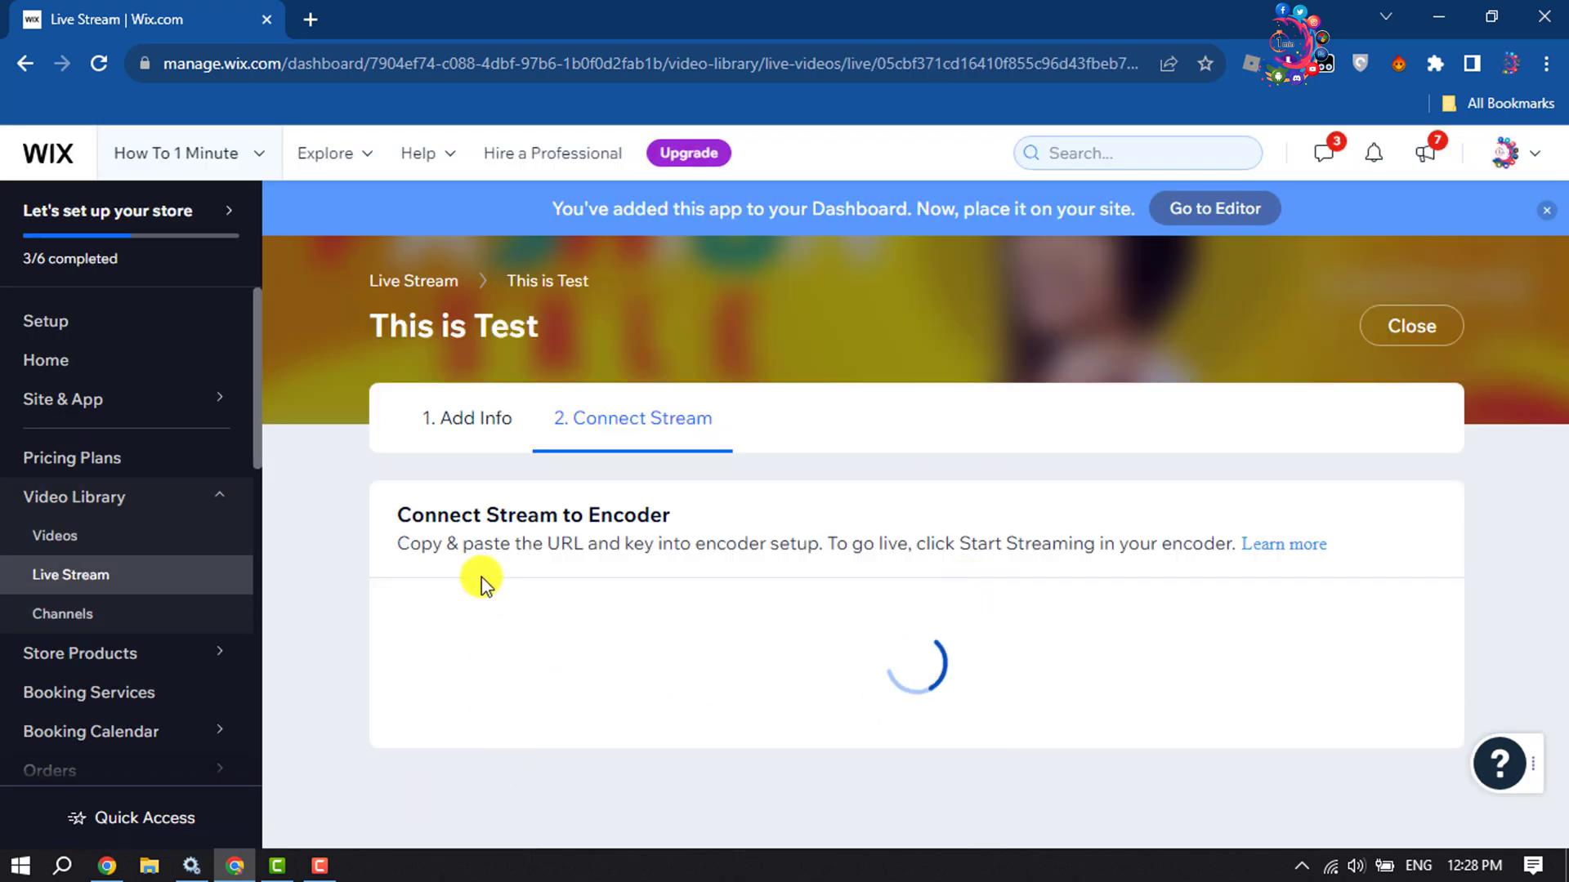
{"action": "left_click", "coordinate": [515, 544]}
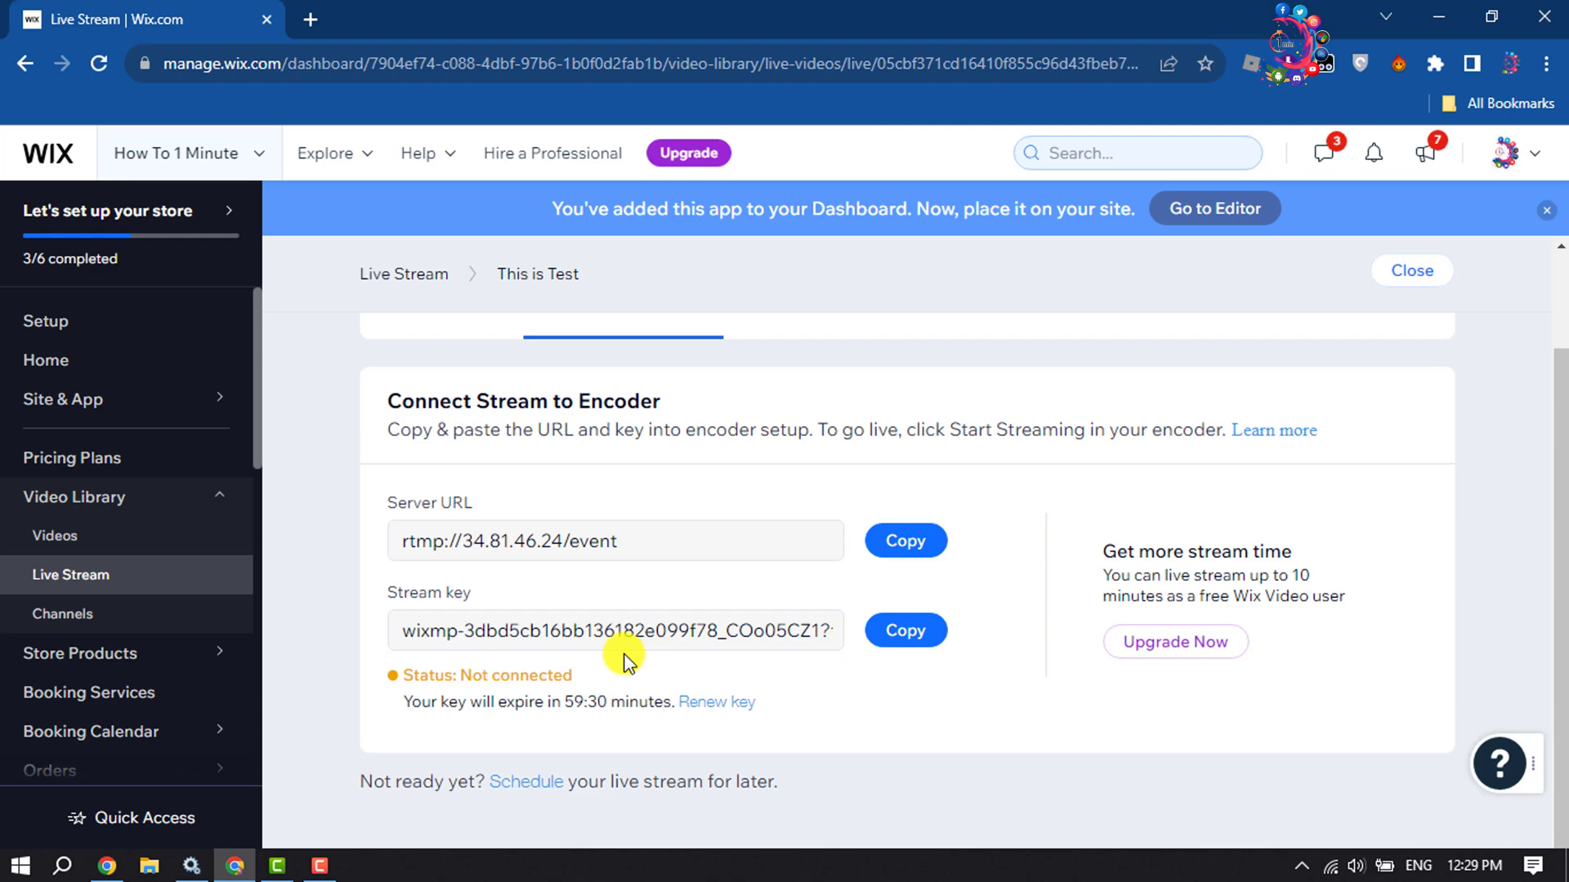
{"action": "left_click", "coordinate": [673, 634]}
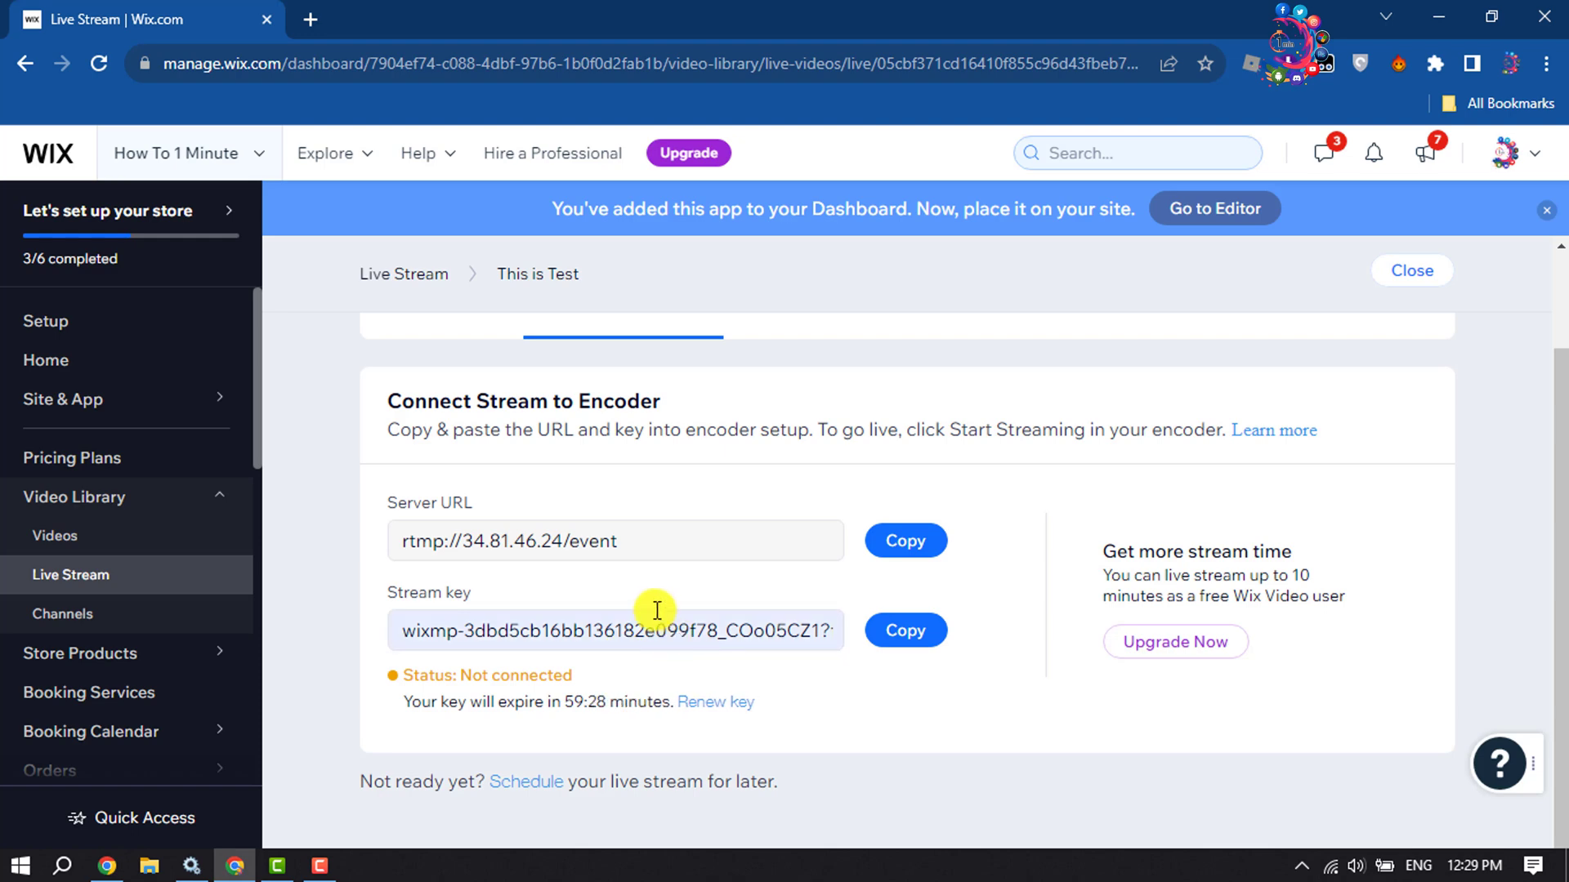